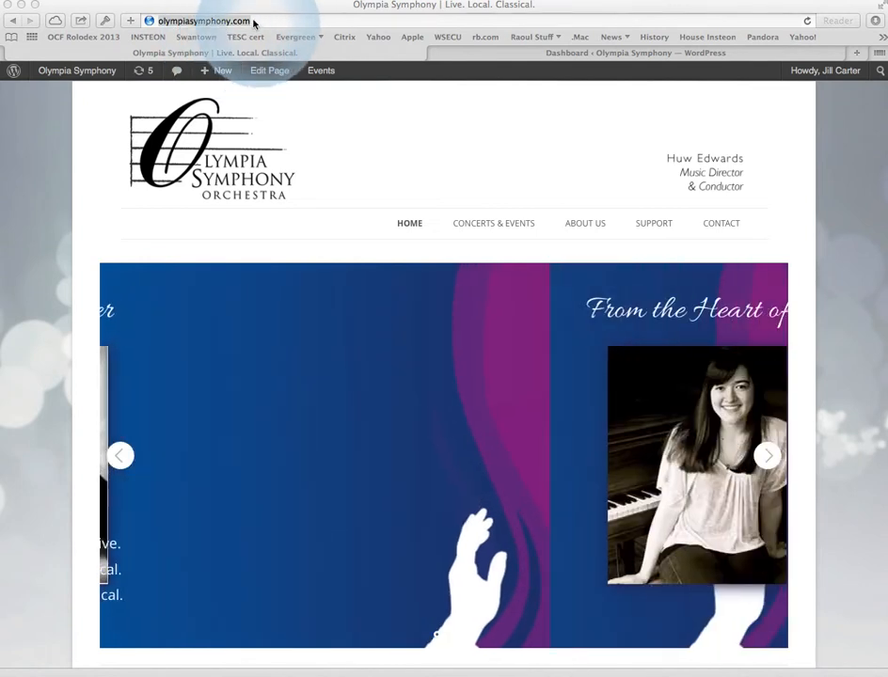
- Go to the site's WordPress dashboard at olympiasymphony.com/wp-admin
left_click(257, 20)
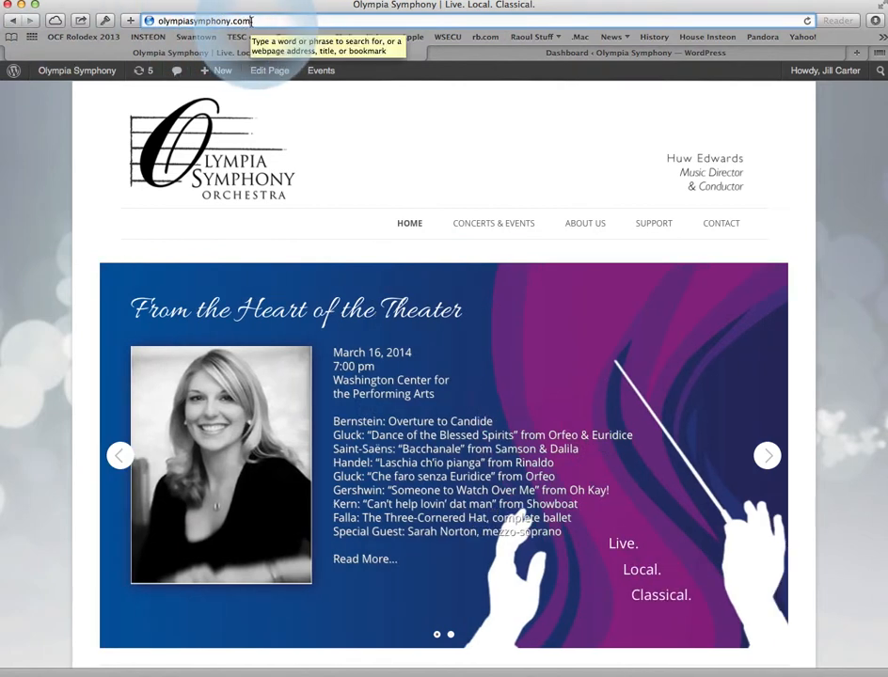
left_click(252, 21)
type("/")
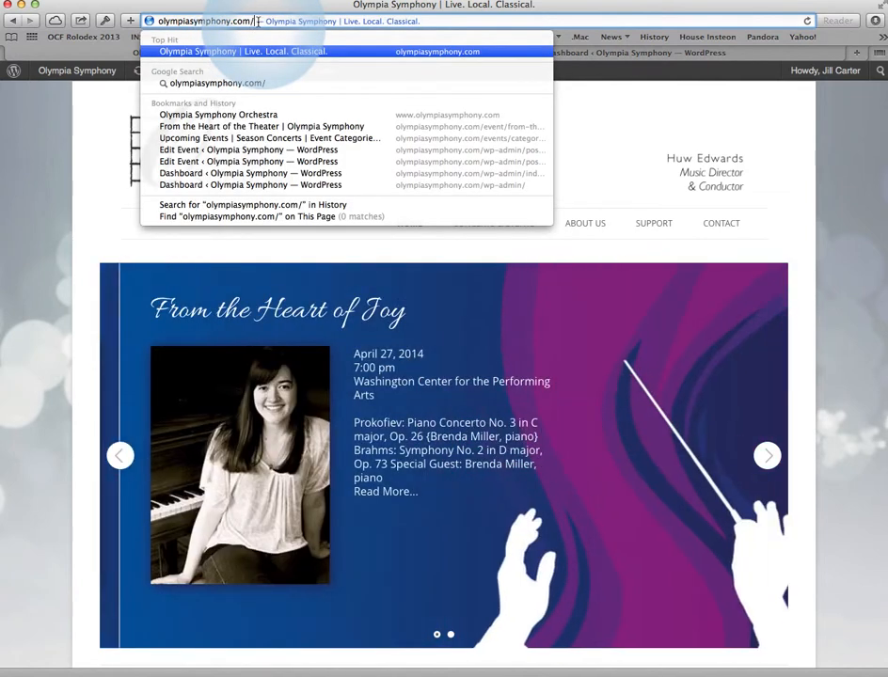
type("wp-")
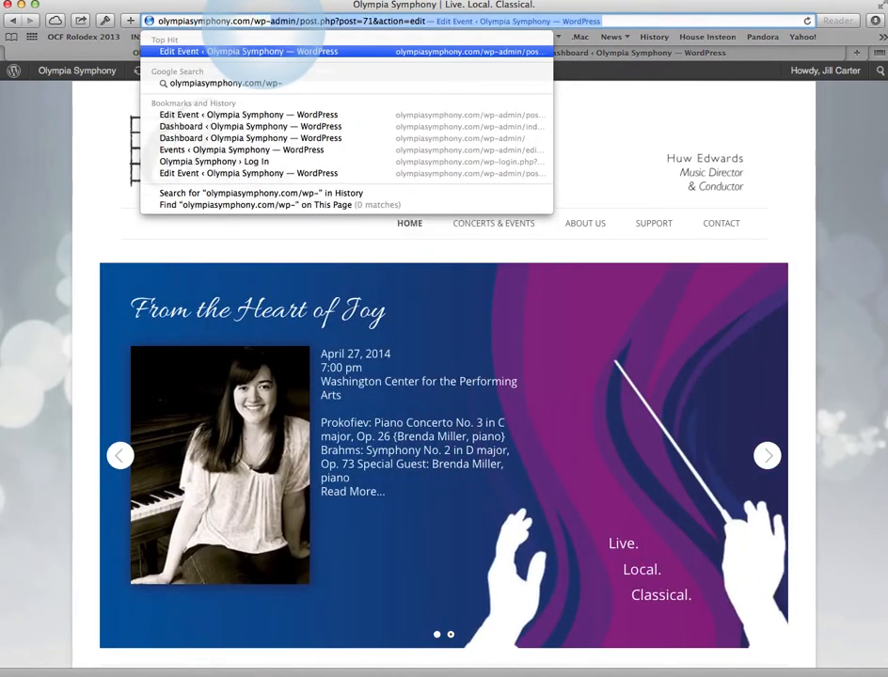
type("admin")
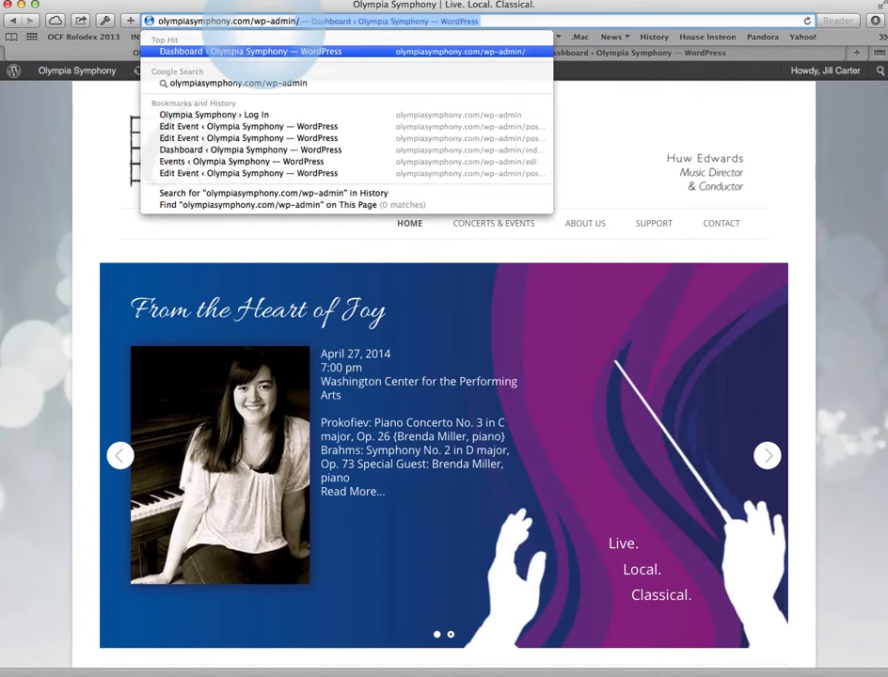
key("Return")
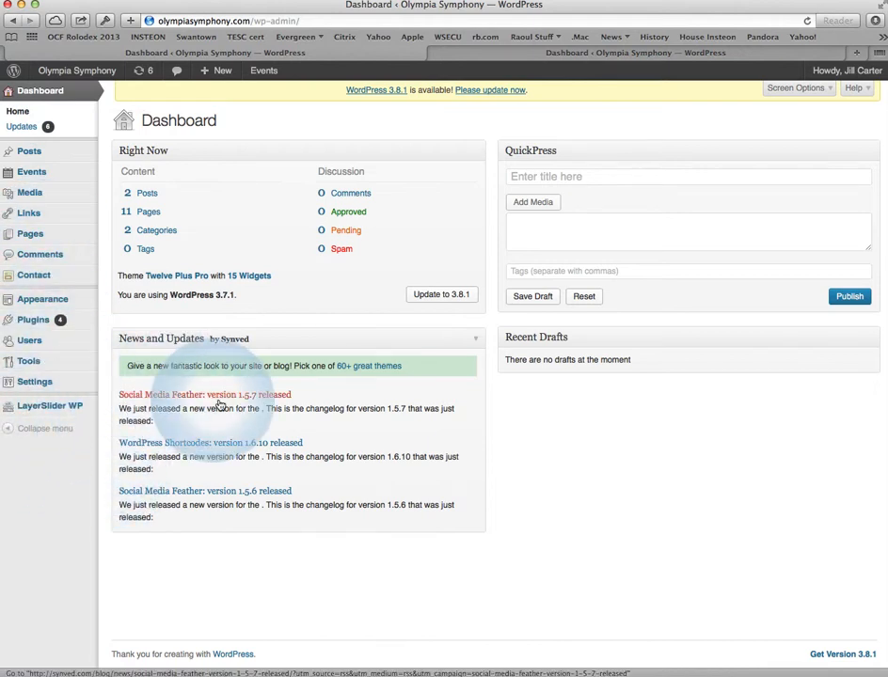
- Open the Donors & Contributors page for editing from the list of all pages
mouse_move(44, 235)
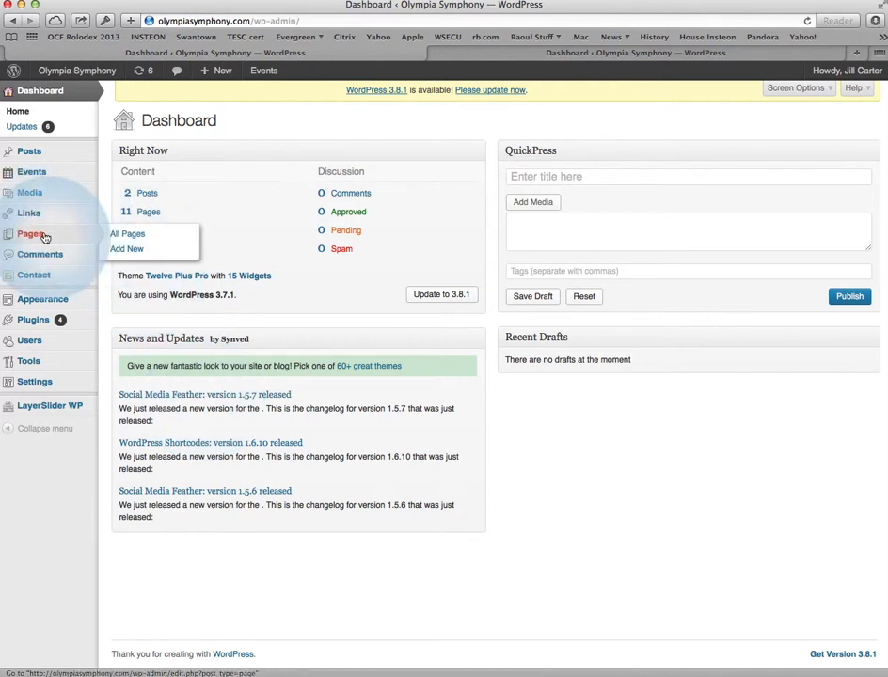
mouse_move(47, 177)
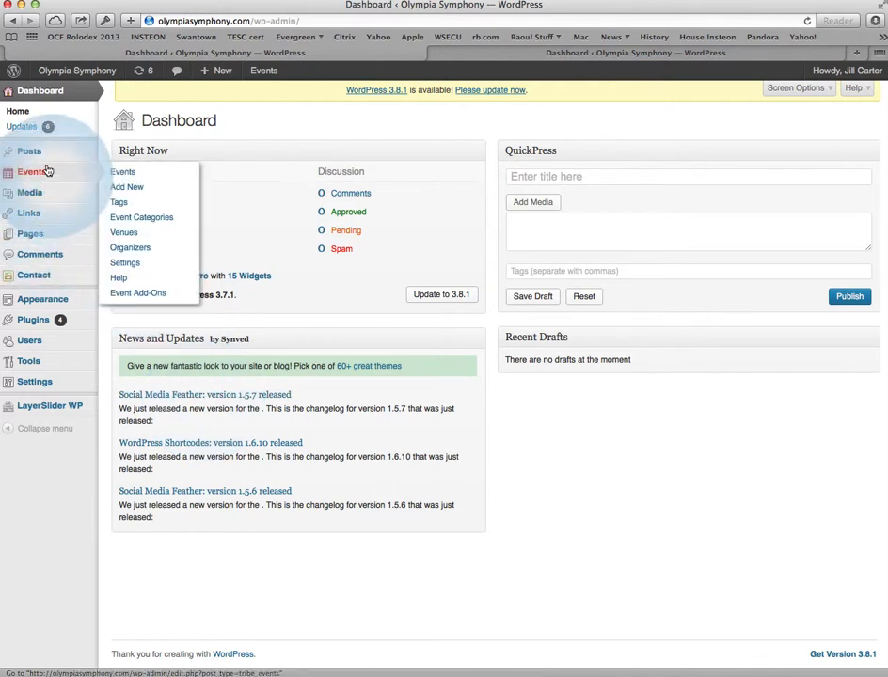
mouse_move(45, 155)
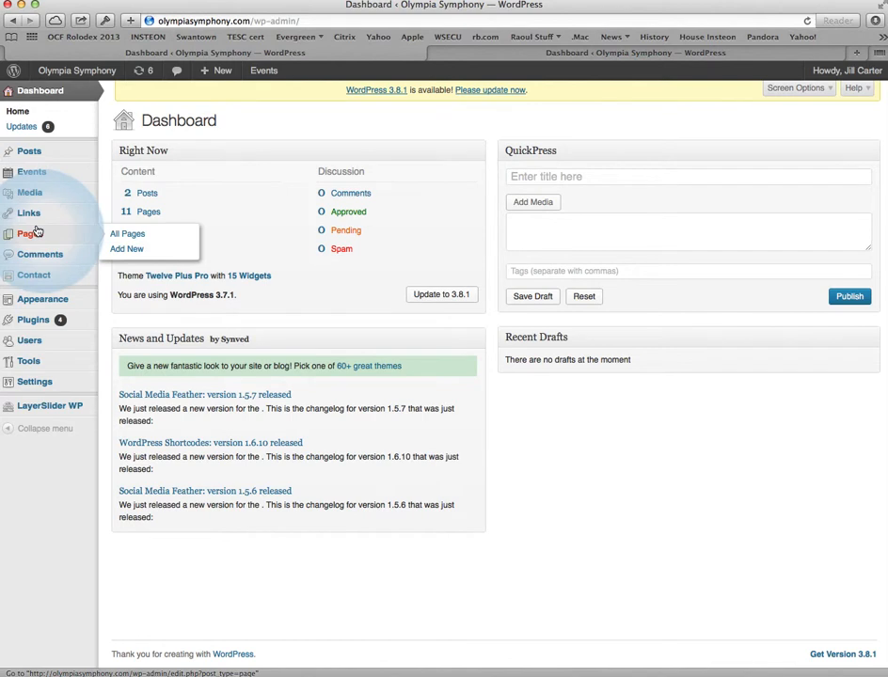
left_click(129, 236)
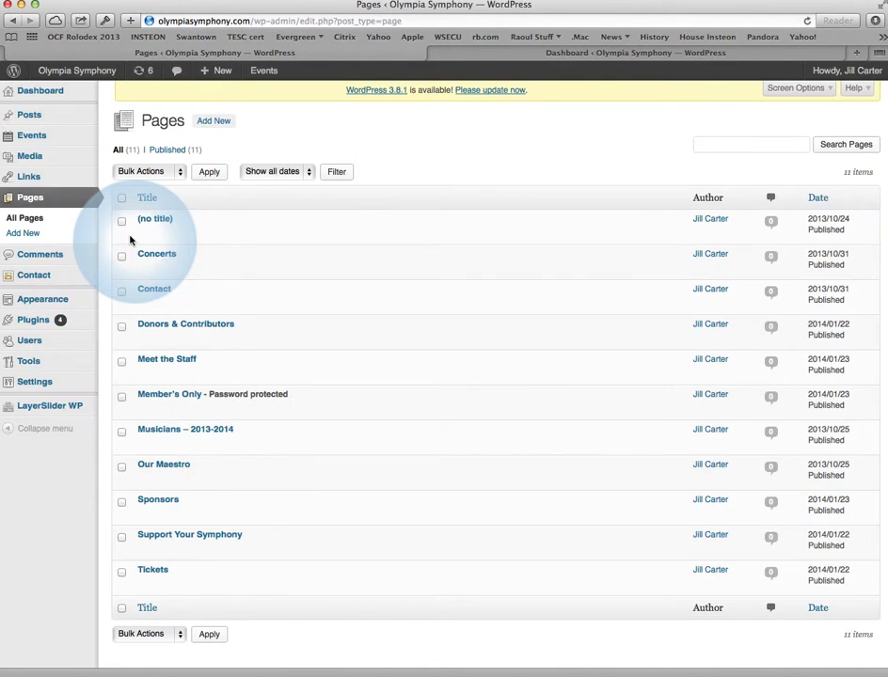
scroll(369, 294, "down", 2)
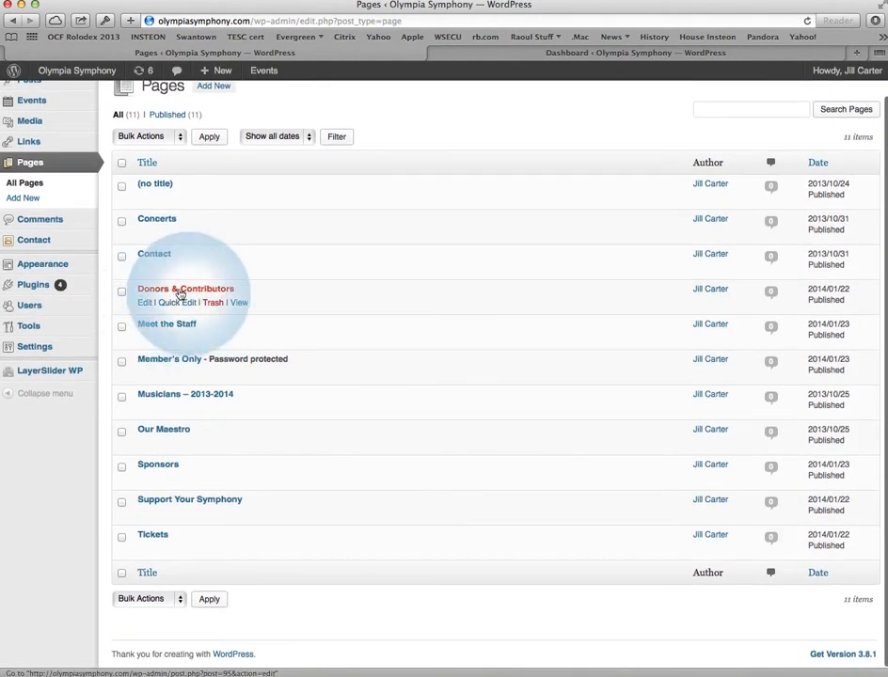
left_click(144, 307)
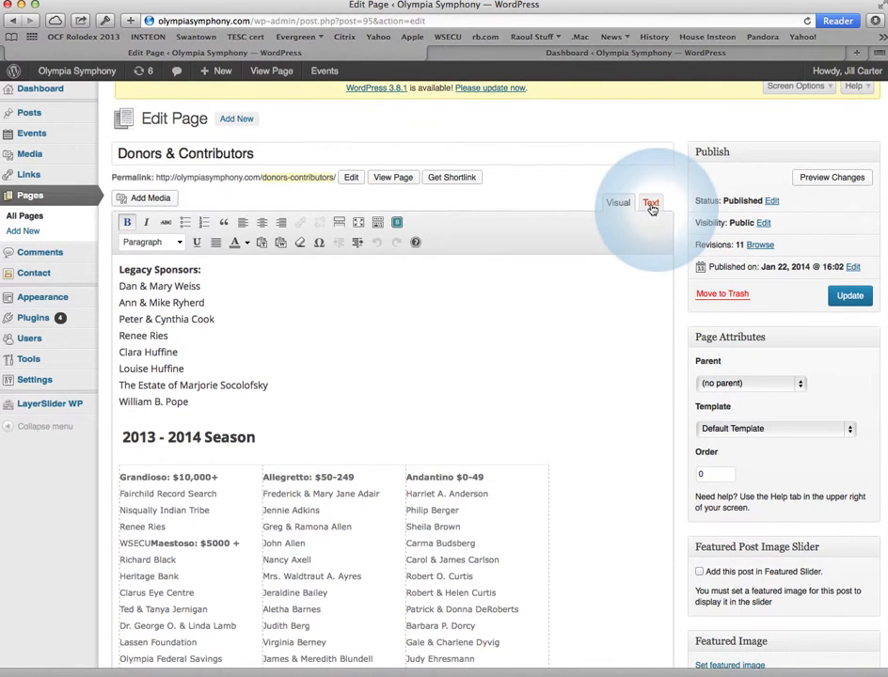
- Examine the page's HTML source, return to the visual view and look over the formatted content
left_click(650, 206)
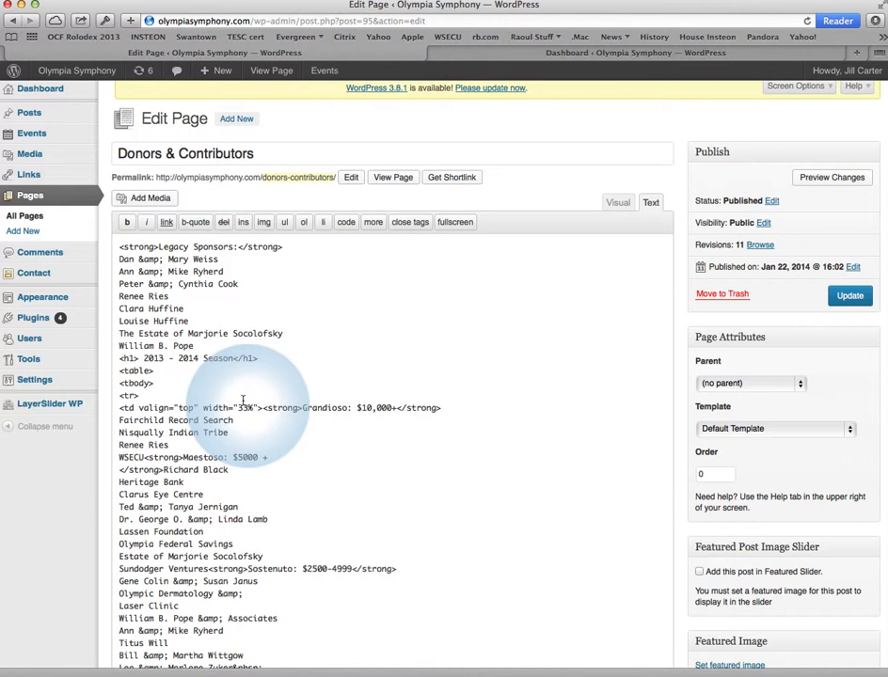
left_click(612, 204)
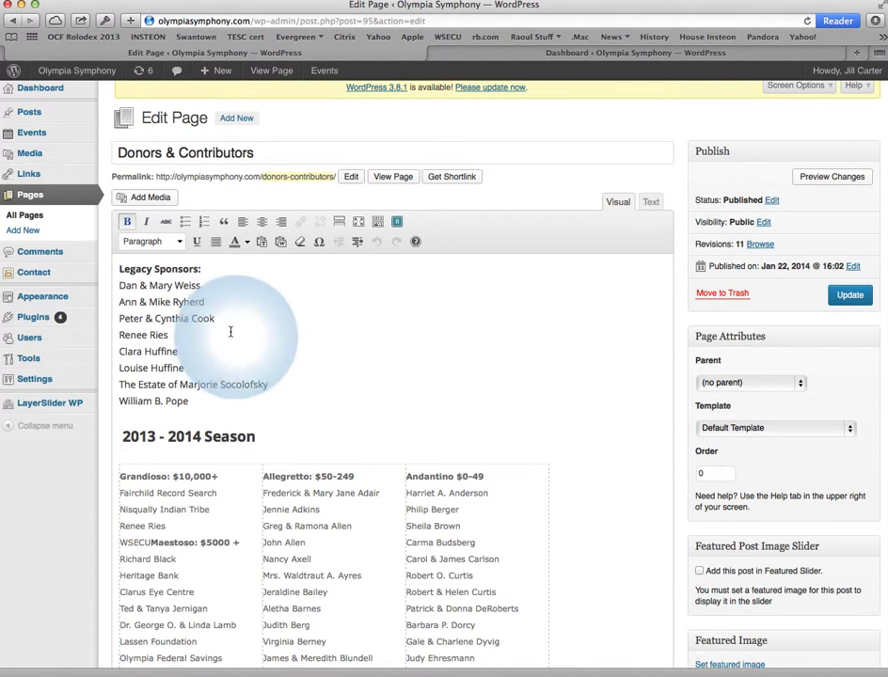
scroll(229, 331, "down", 4)
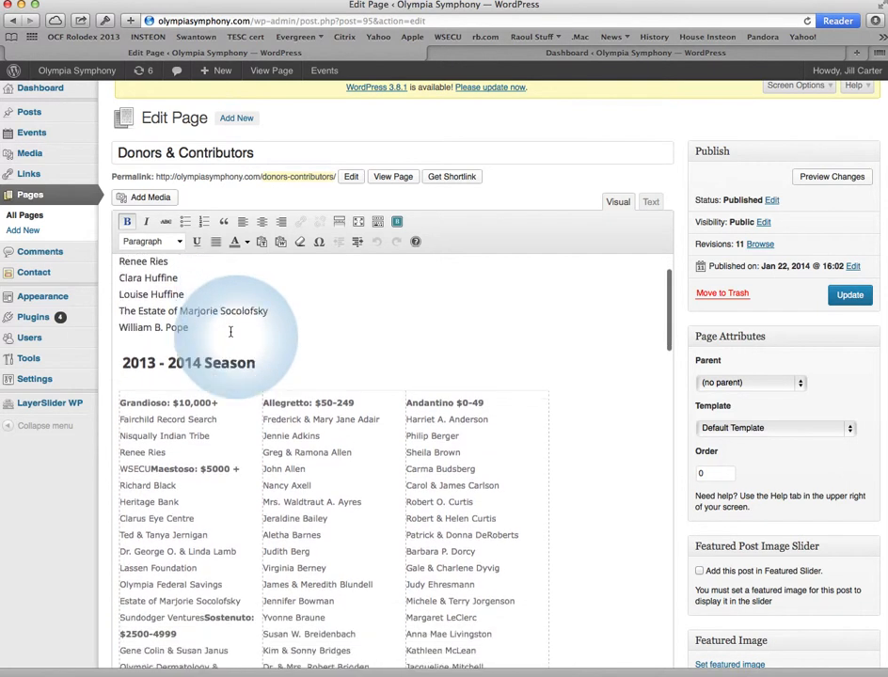
scroll(229, 331, "down", 3)
scroll(230, 331, "up", 7)
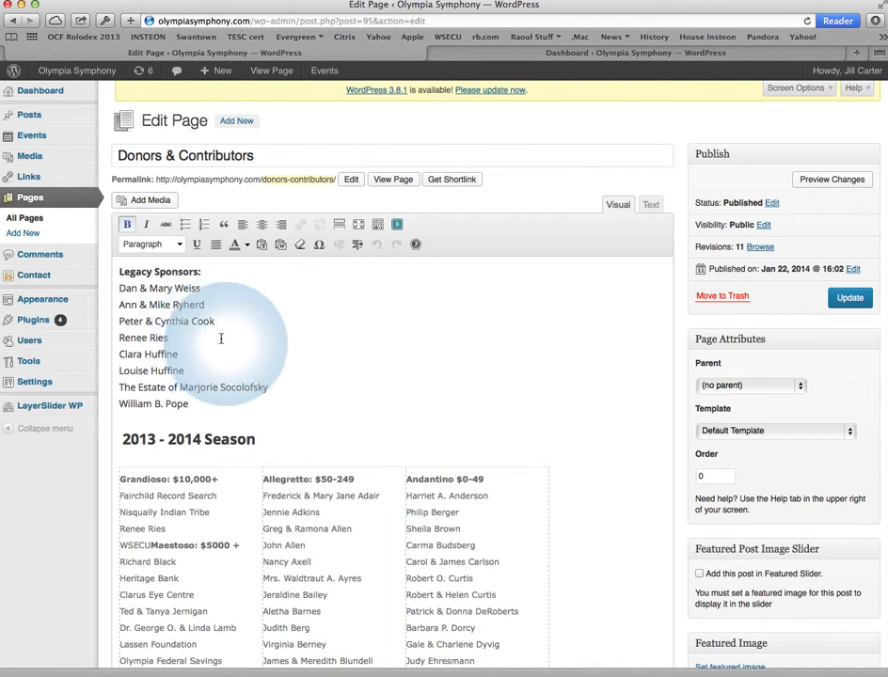
- Try replacing the third name under Legacy Sponsors with "dskf", and undo the replacement
left_click_drag(220, 322, 119, 321)
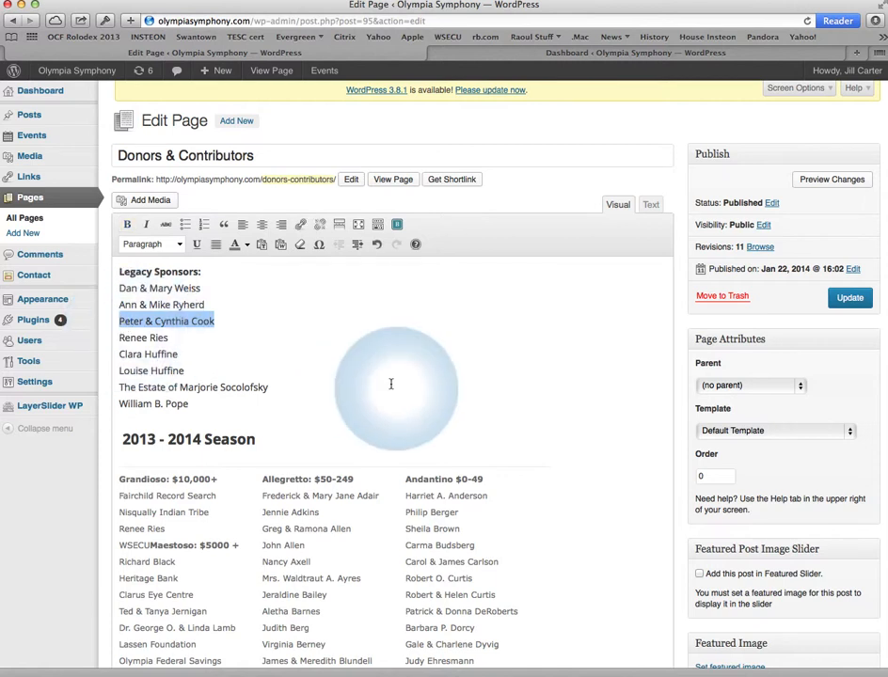
key("BackSpace")
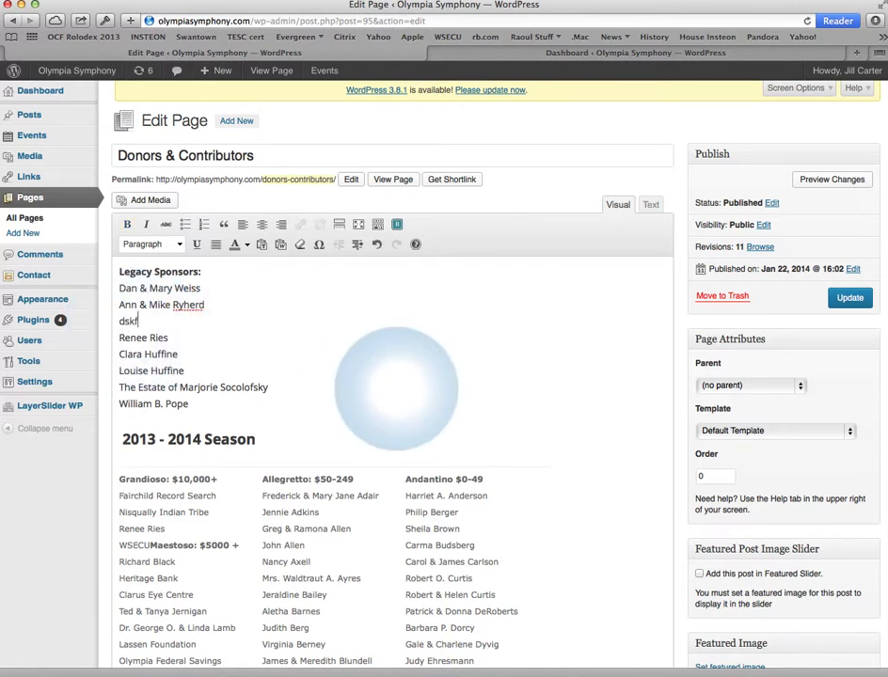
key("super+z")
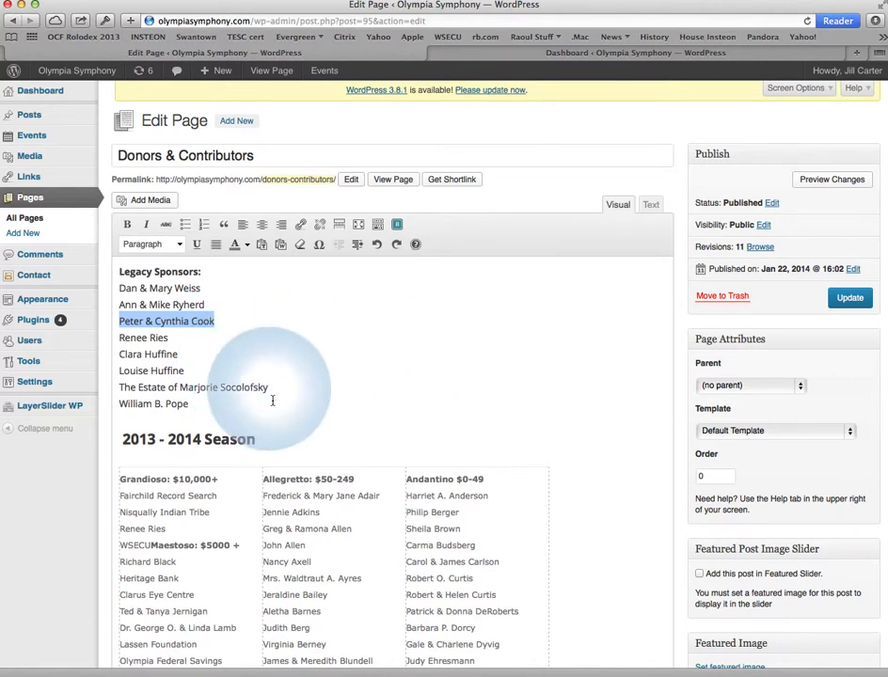
- Select the "2013 - 2014 Season" heading and examine the available paragraph and heading formats without applying one
left_click(238, 439)
left_click_drag(255, 439, 116, 442)
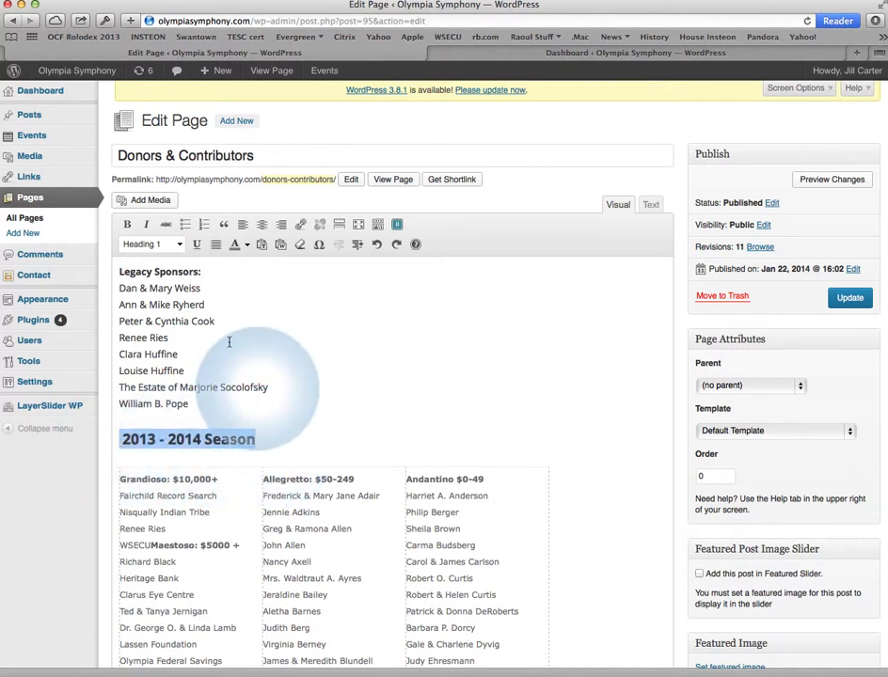
left_click(181, 244)
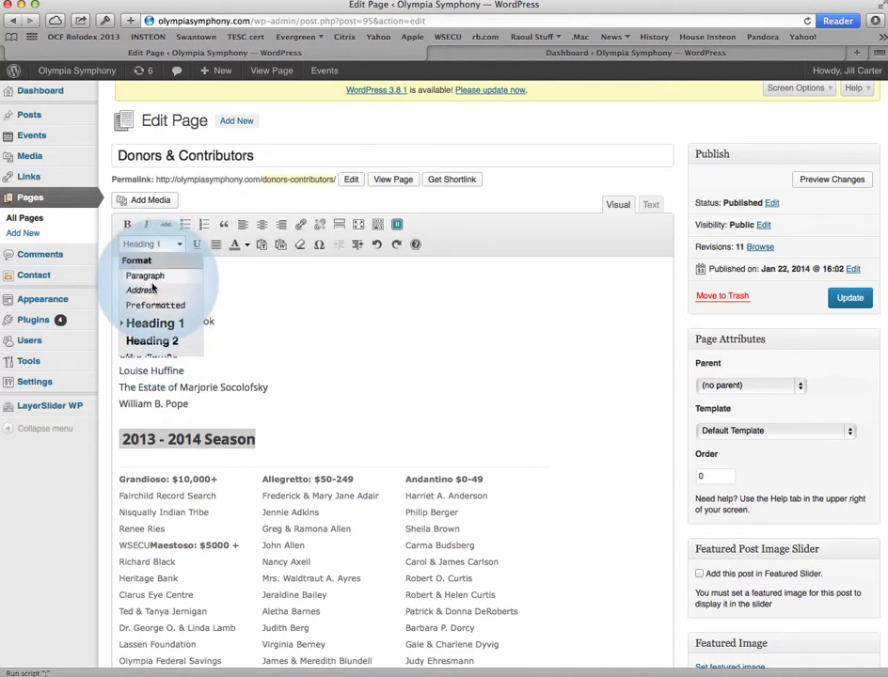
scroll(156, 324, "down", 3)
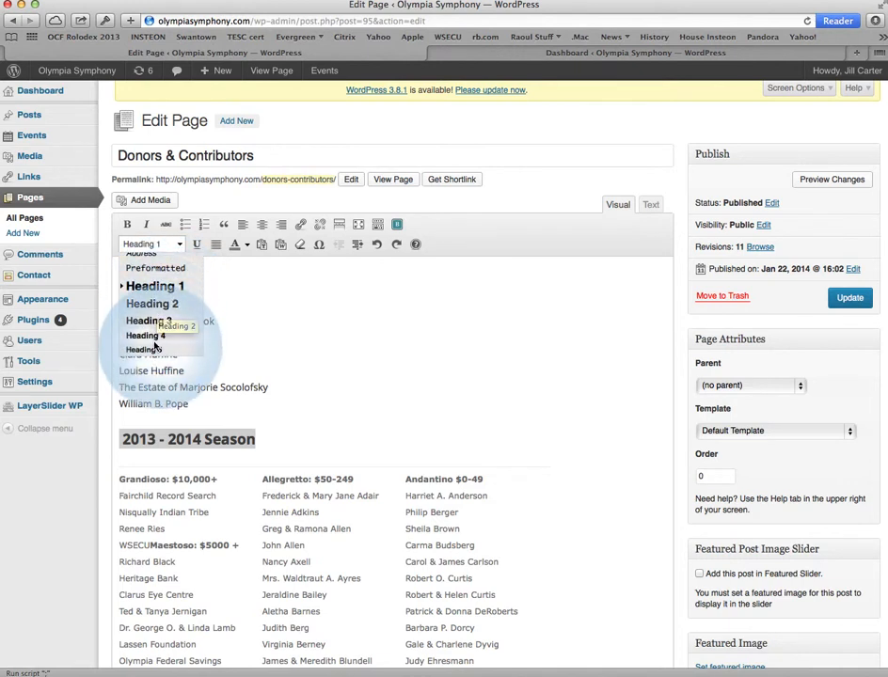
scroll(154, 291, "up", 3)
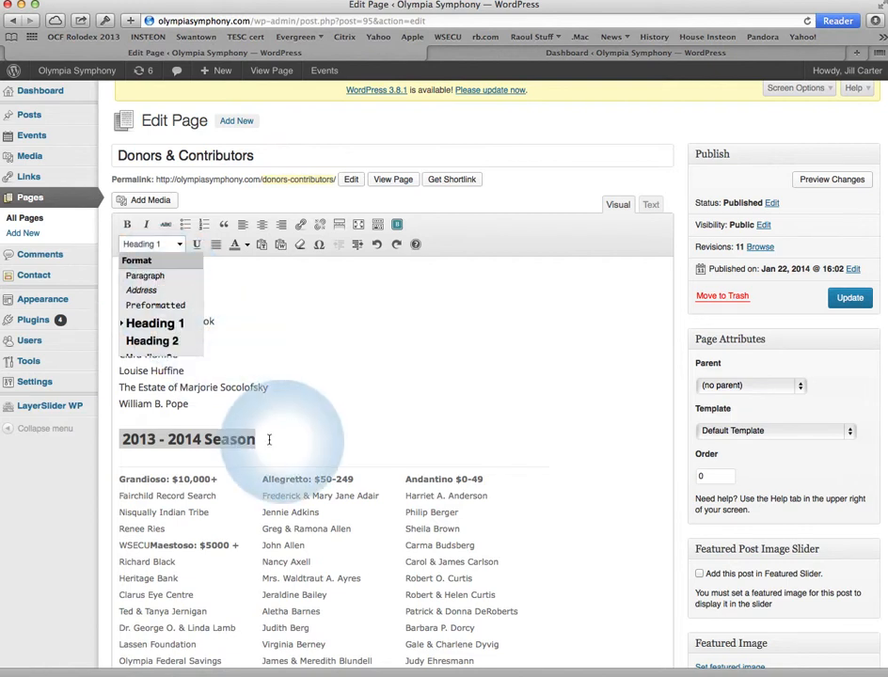
left_click(291, 396)
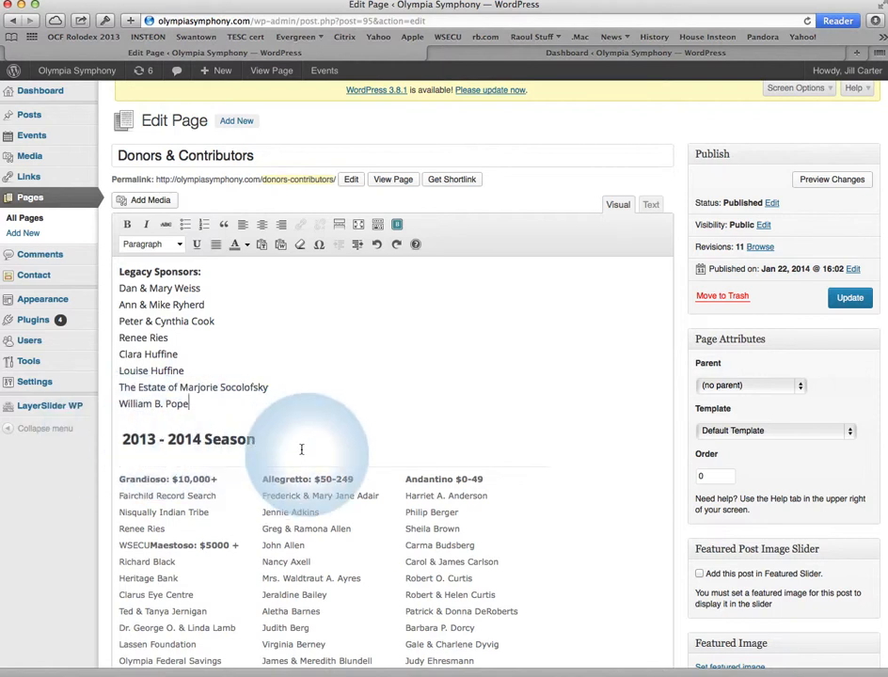
- Hide the editor's second row of formatting tools and show it again
left_click(359, 227)
left_click(376, 226)
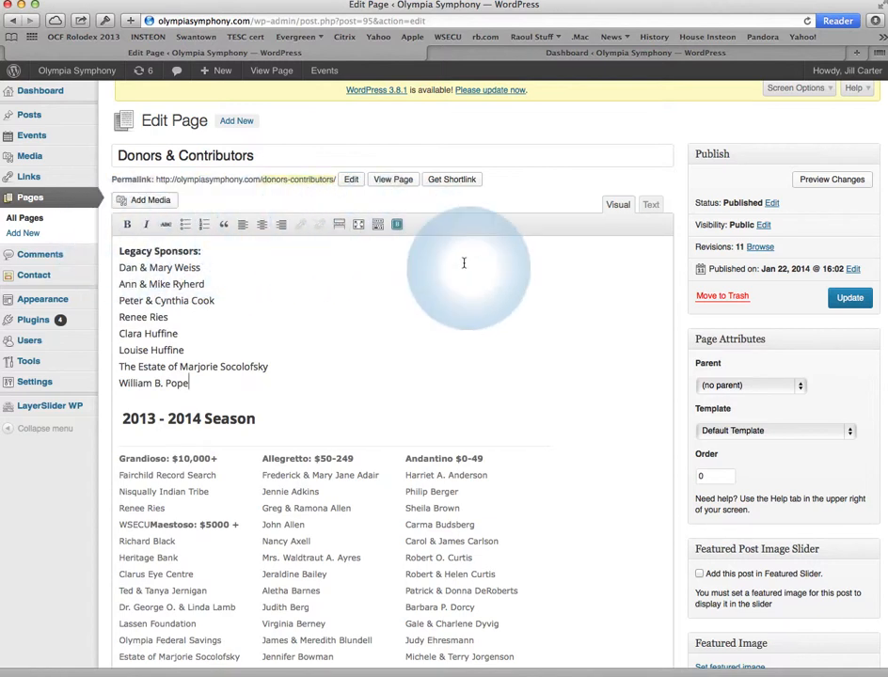
left_click(378, 226)
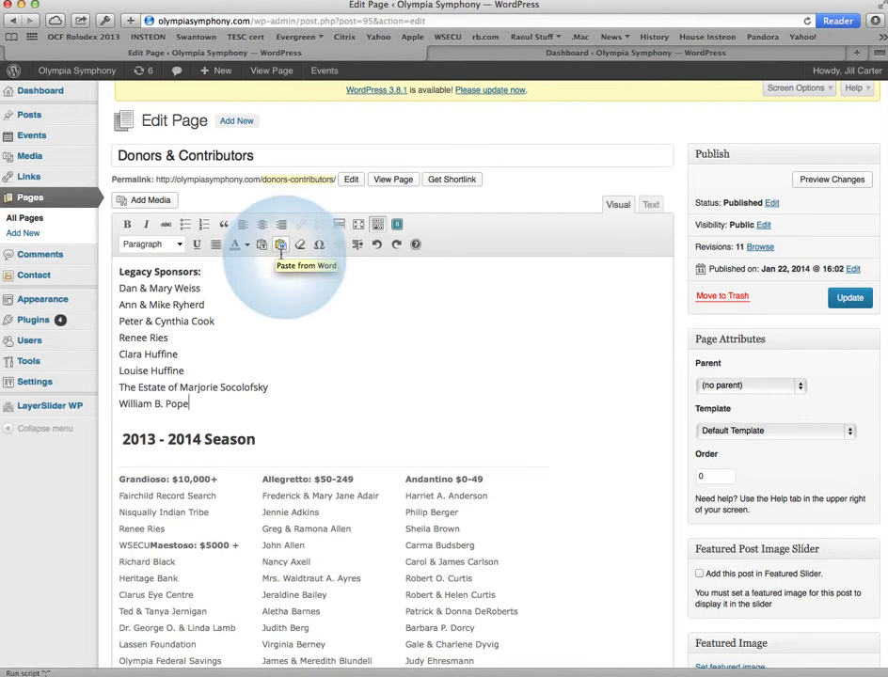
- Examine the three-column donor table and its giving-level headings, and return to the start of the page content
scroll(327, 353, "down", 3)
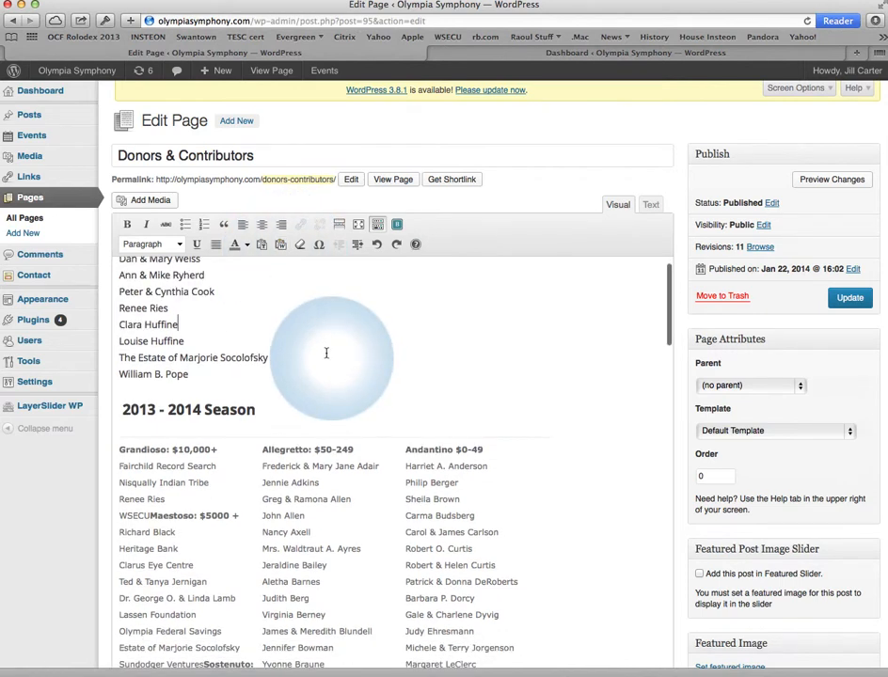
scroll(326, 353, "down", 1)
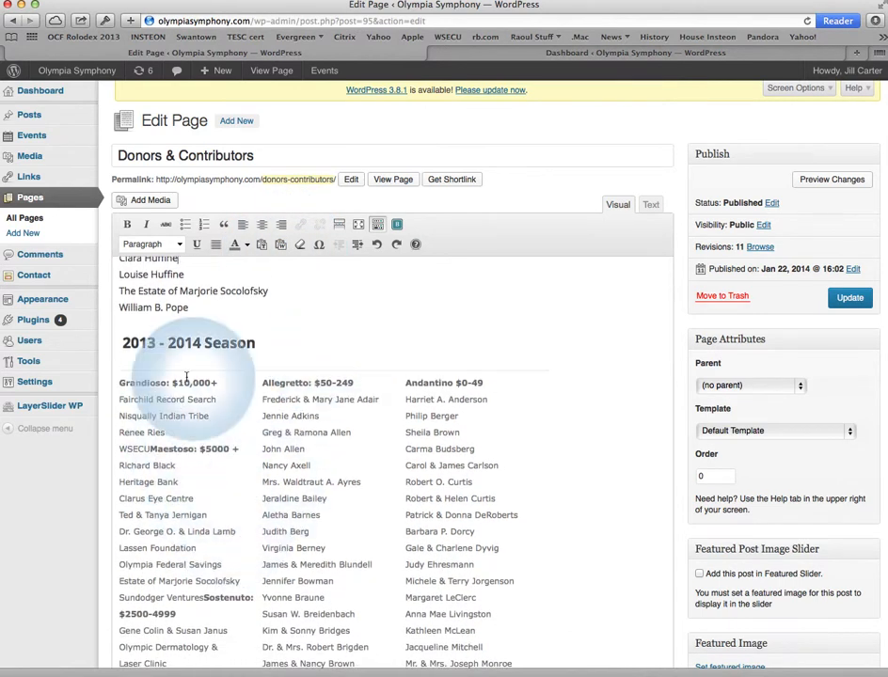
scroll(184, 452, "down", 2)
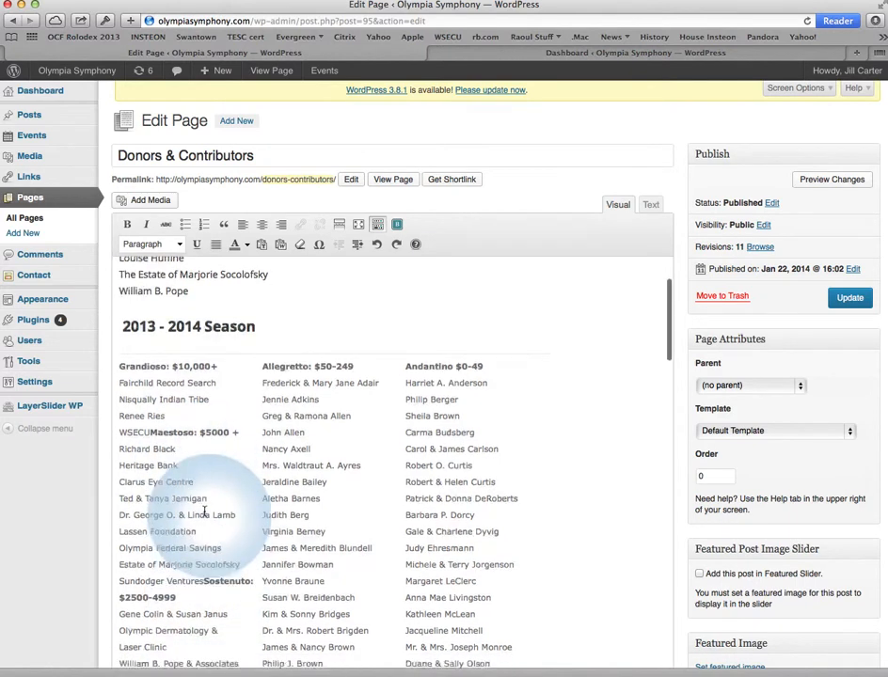
left_click_drag(166, 392, 164, 482)
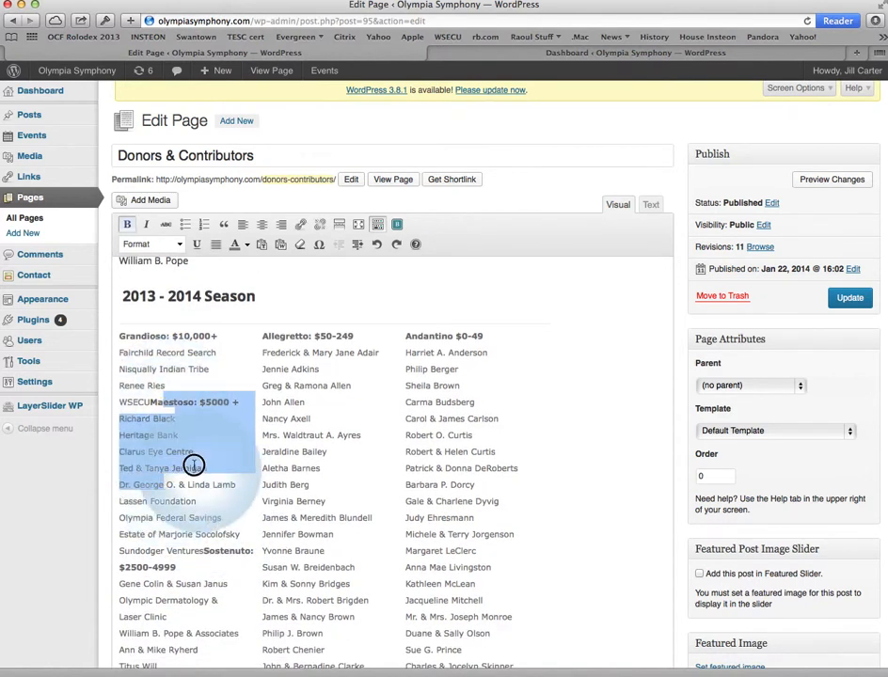
left_click(194, 466)
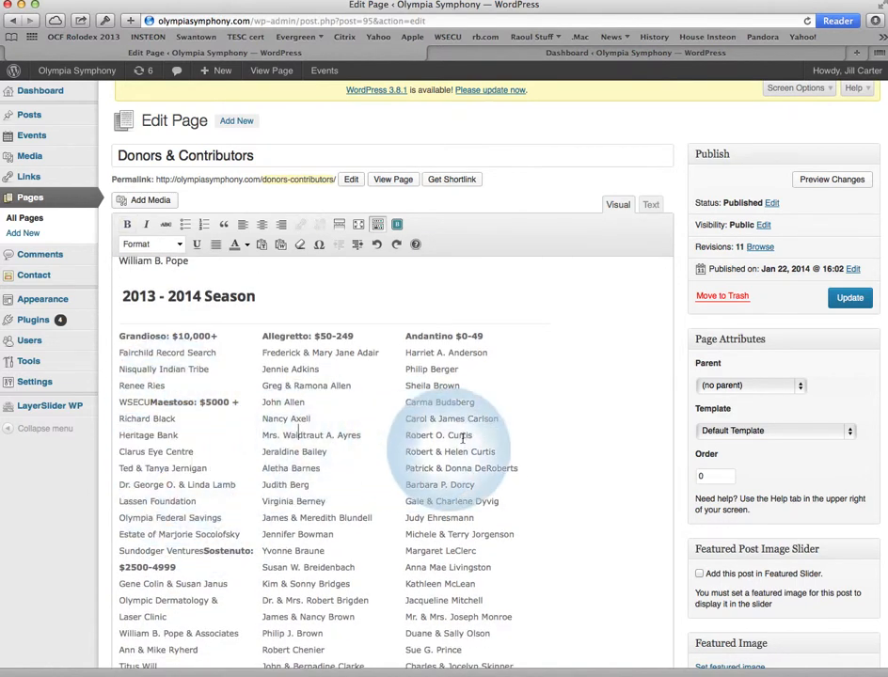
scroll(426, 442, "down", 5)
scroll(466, 433, "down", 1)
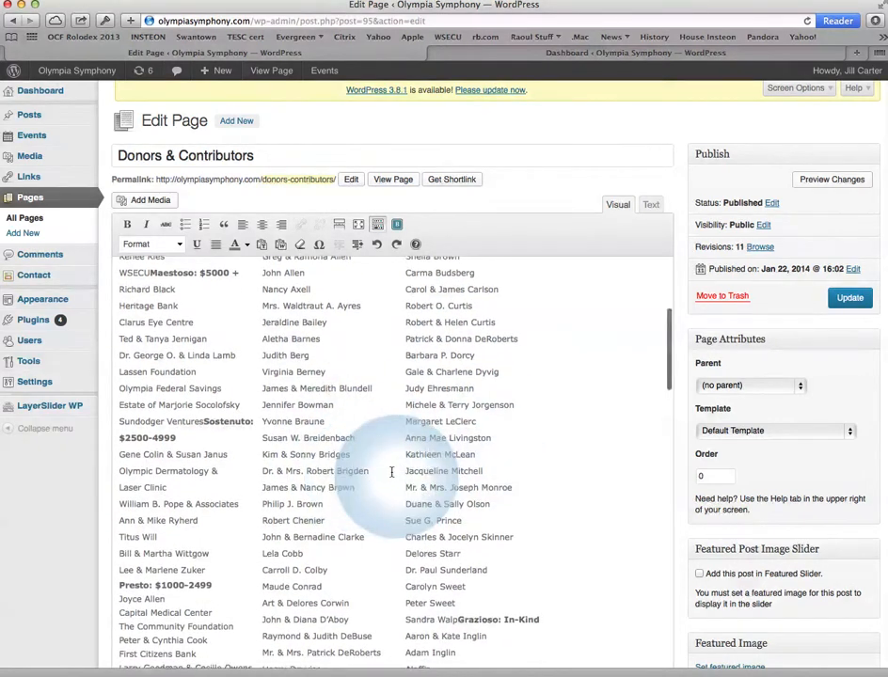
scroll(347, 523, "down", 4)
scroll(391, 472, "down", 3)
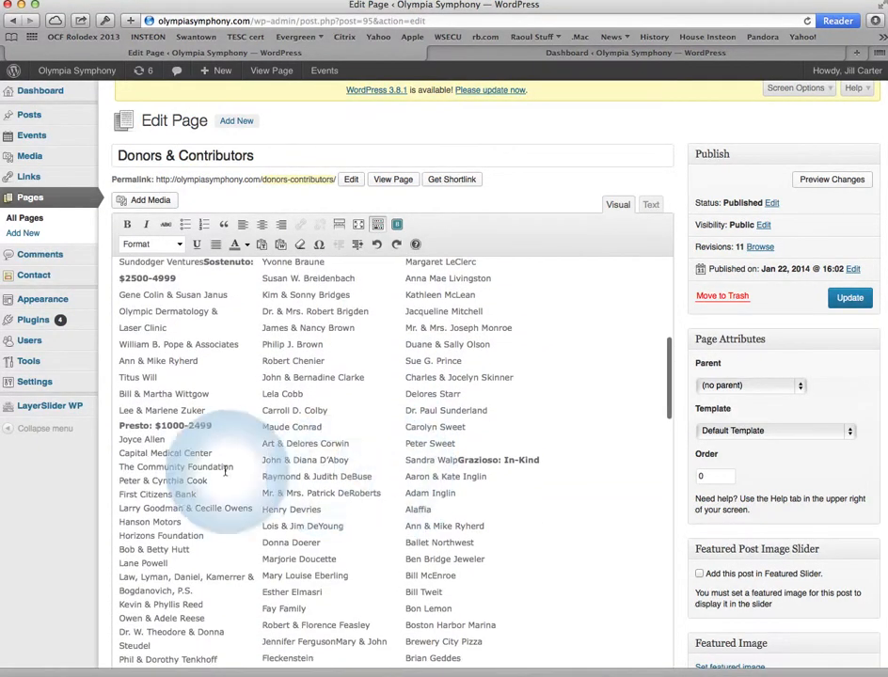
scroll(389, 478, "down", 15)
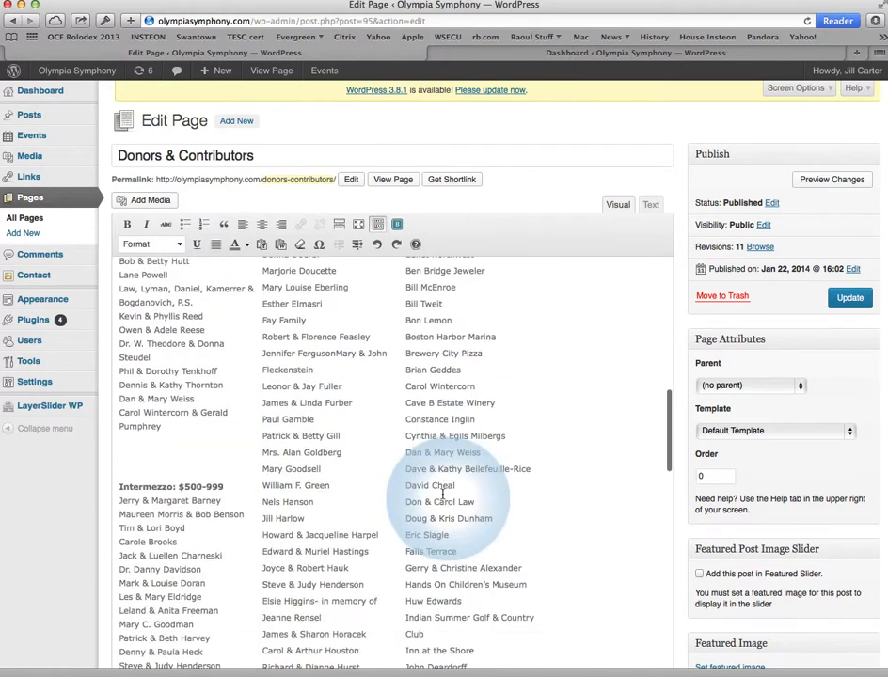
scroll(442, 495, "down", 6)
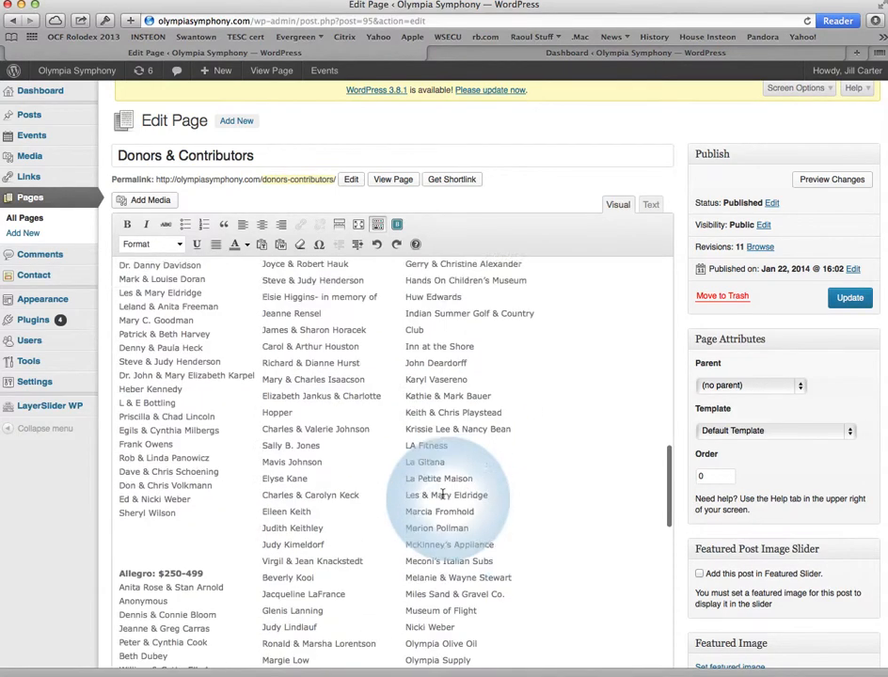
scroll(442, 496, "up", 20)
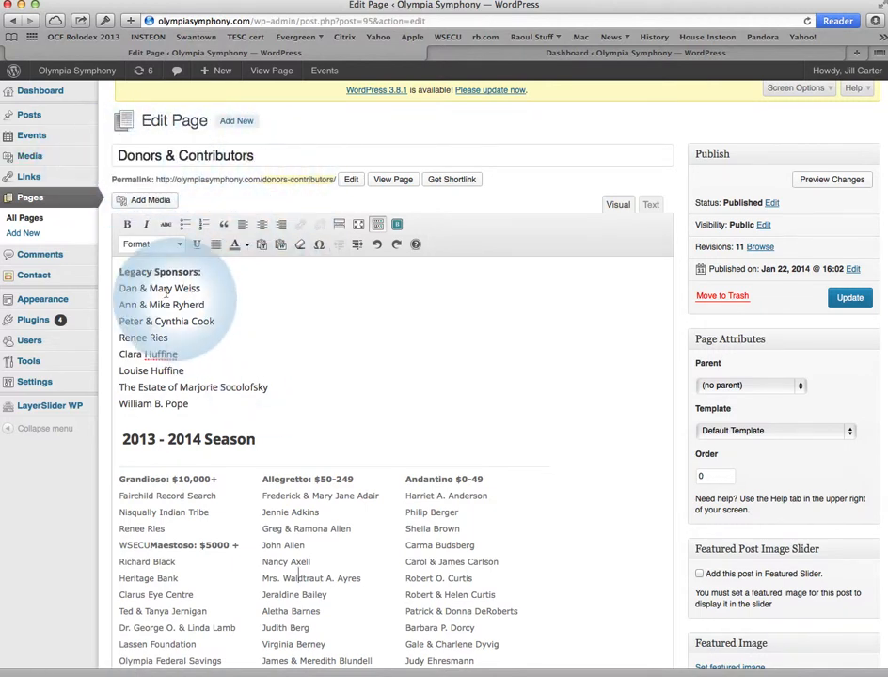
- Open the media library with the insertion point before the first Legacy Sponsors name, and select the four-person group photo
left_click(119, 288)
left_click(119, 289)
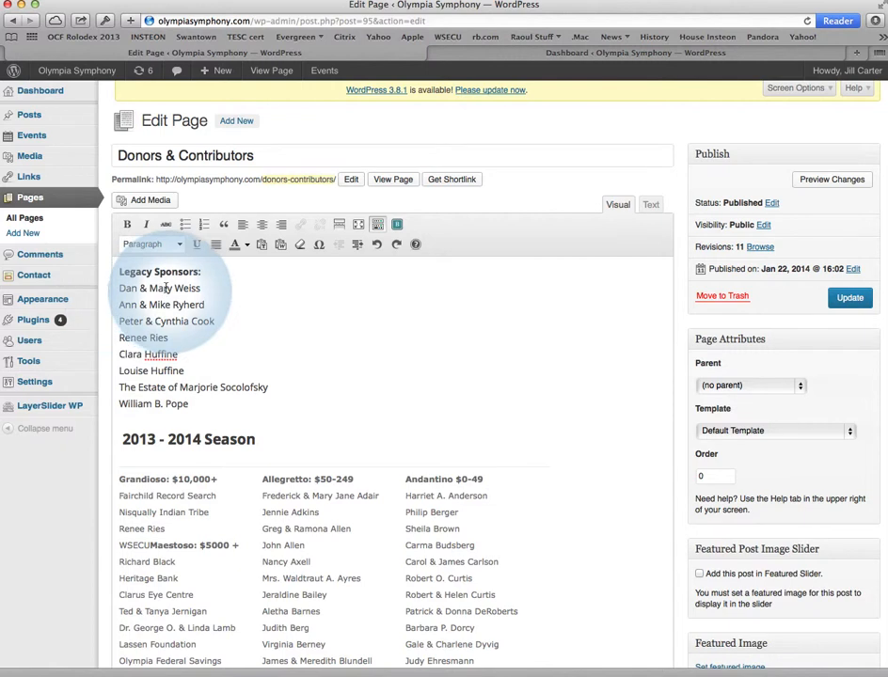
left_click(152, 201)
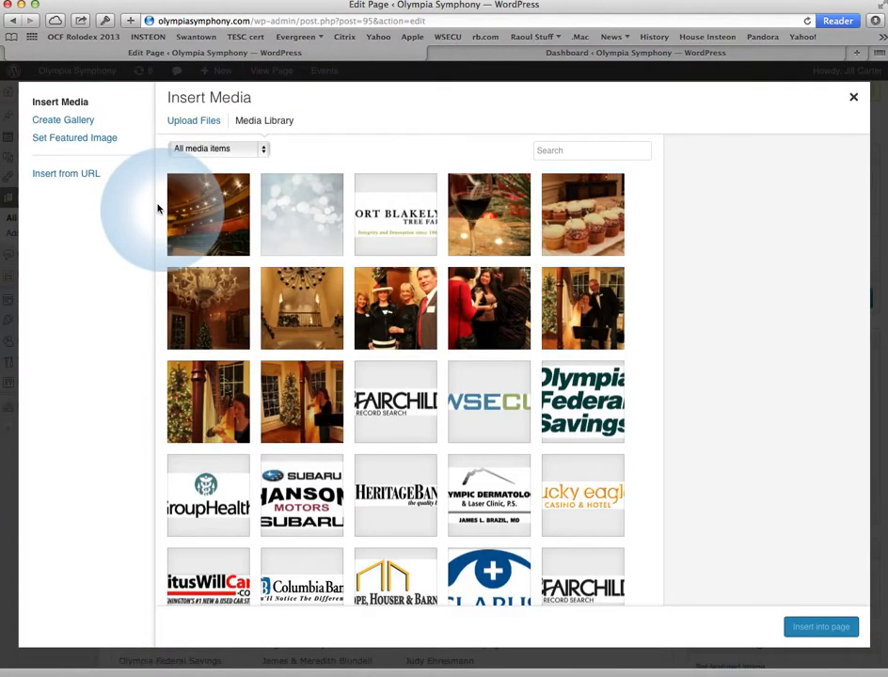
left_click(394, 304)
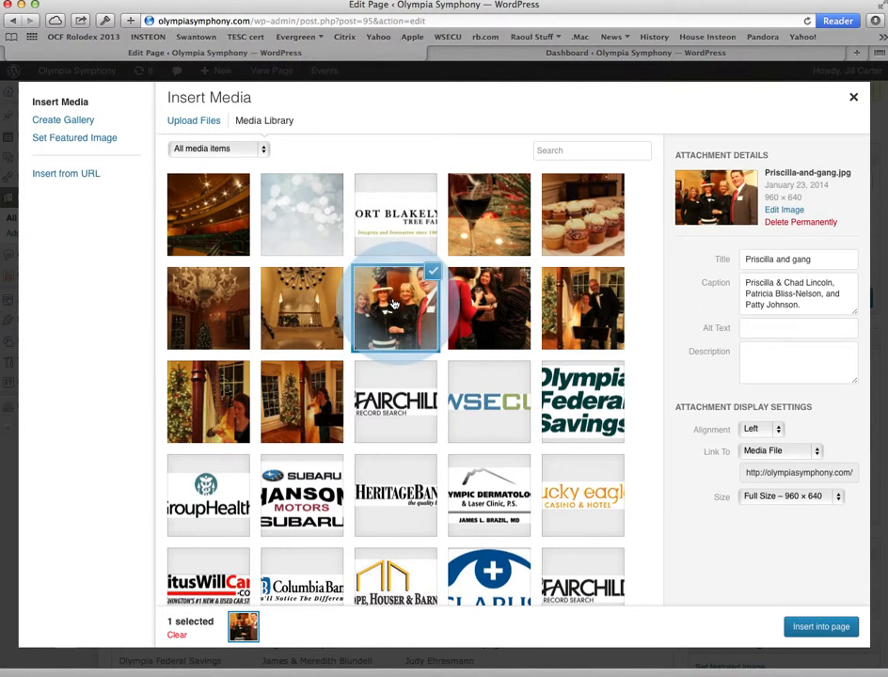
- Examine the option for uploading new media files, including the file chooser, and cancel without choosing a file
left_click(202, 125)
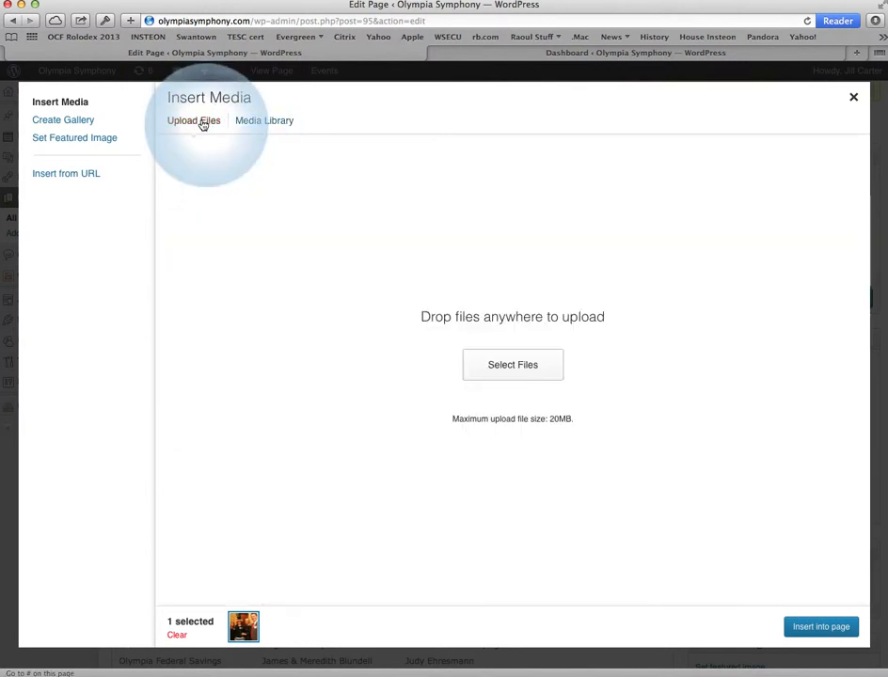
left_click(509, 368)
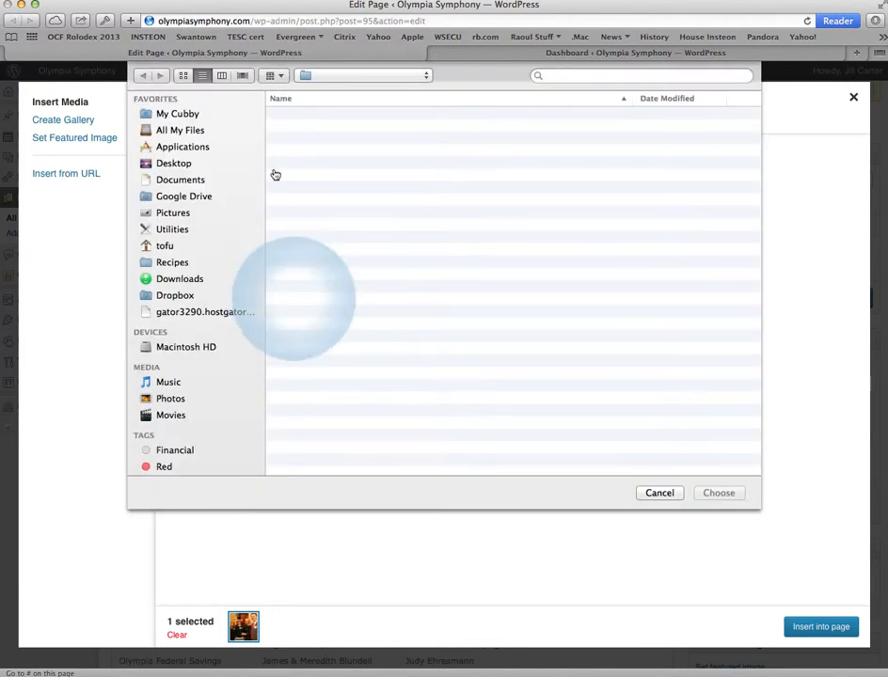
left_click(653, 495)
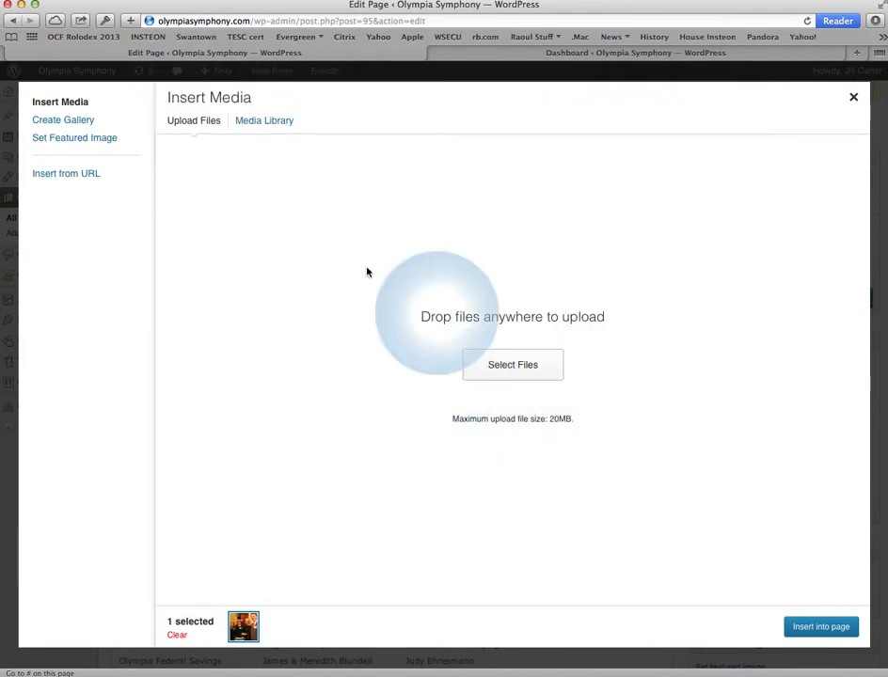
- Review the group photo's size and link options in the media library, and insert it left-aligned at full size, linked to its media file
left_click(252, 120)
left_click(393, 307)
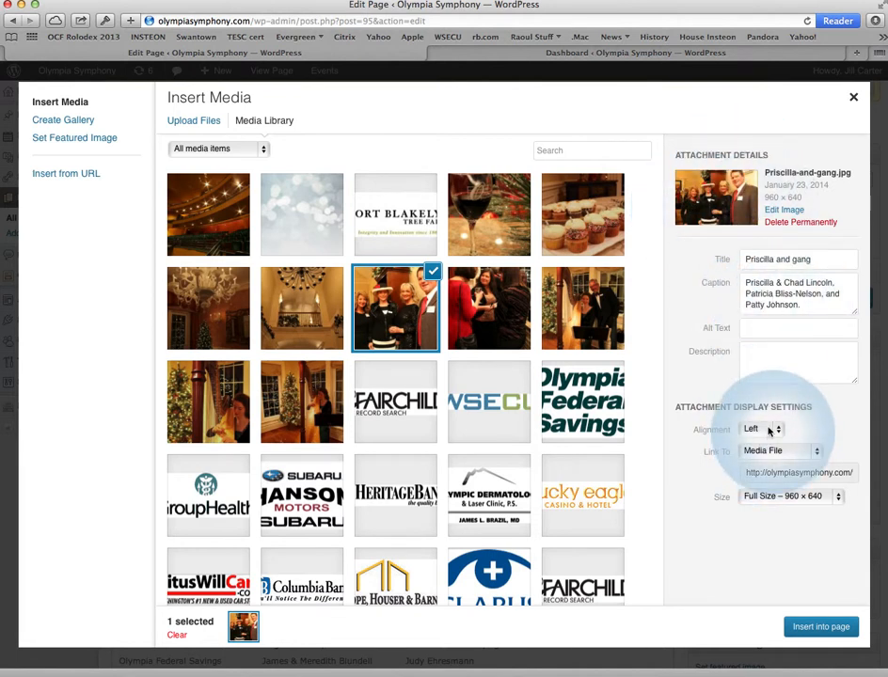
left_click(786, 499)
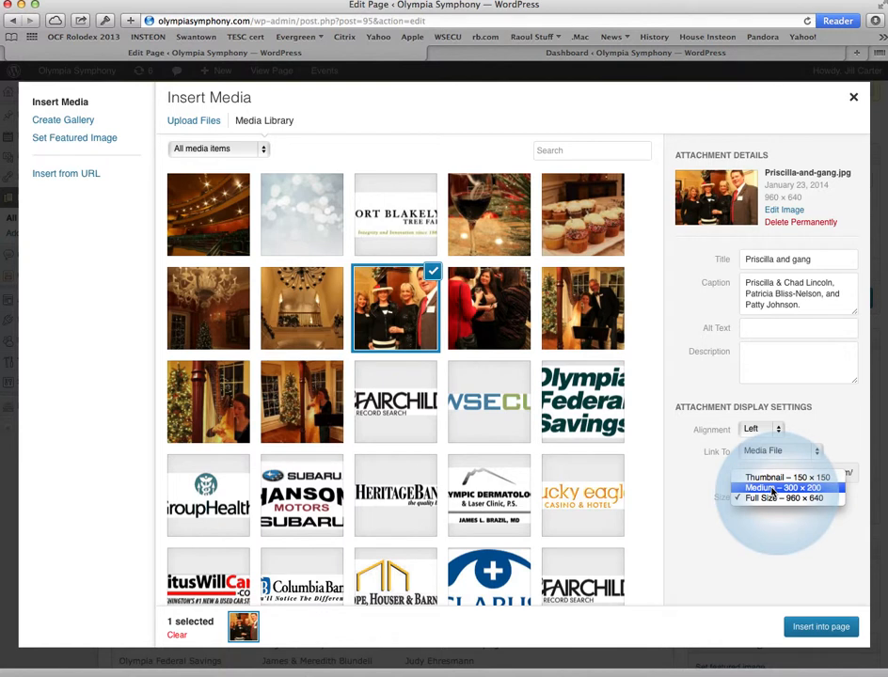
left_click(776, 498)
left_click(779, 452)
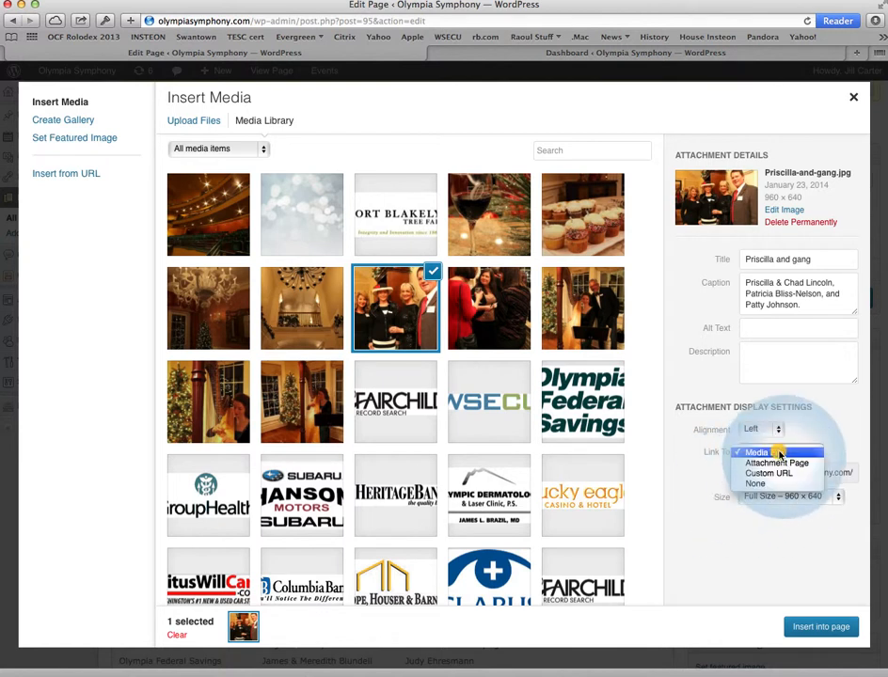
left_click(715, 473)
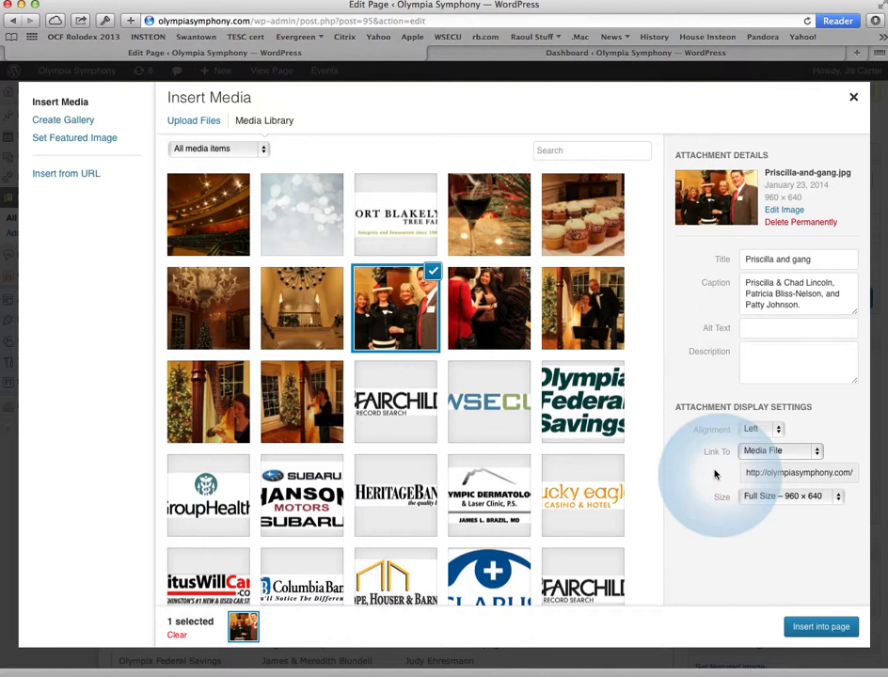
left_click(811, 475)
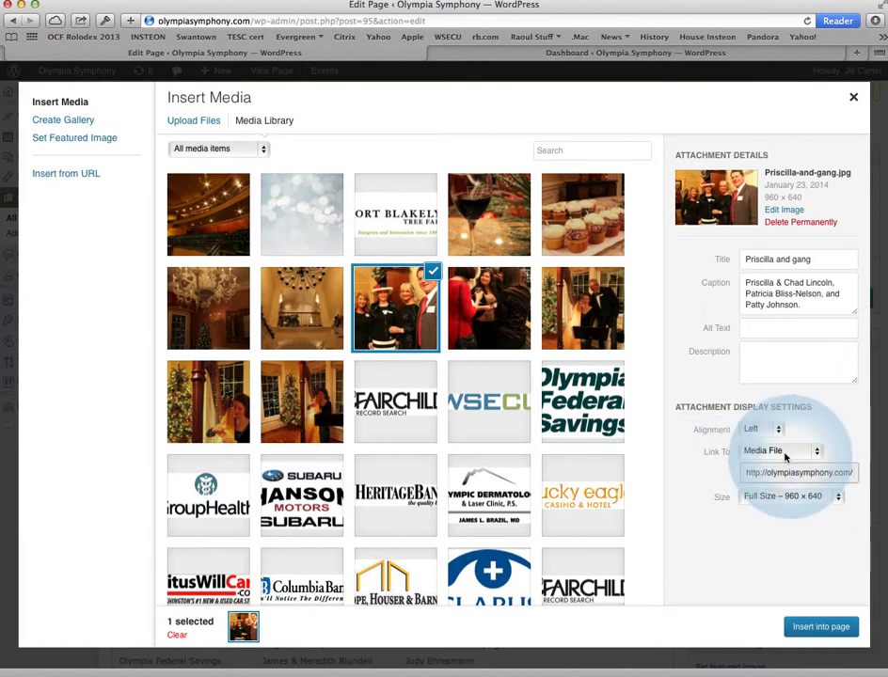
left_click(785, 454)
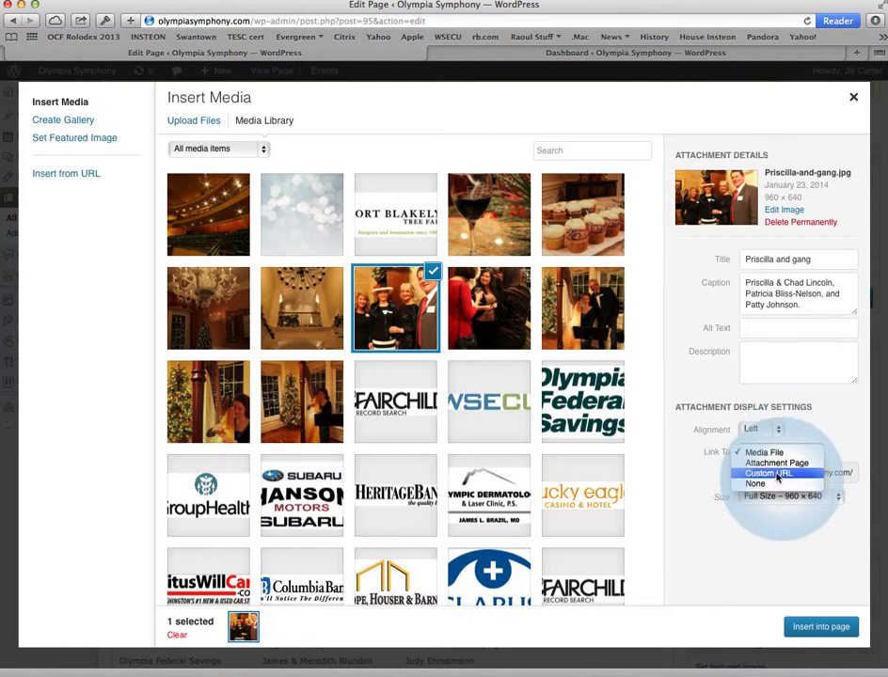
left_click(693, 503)
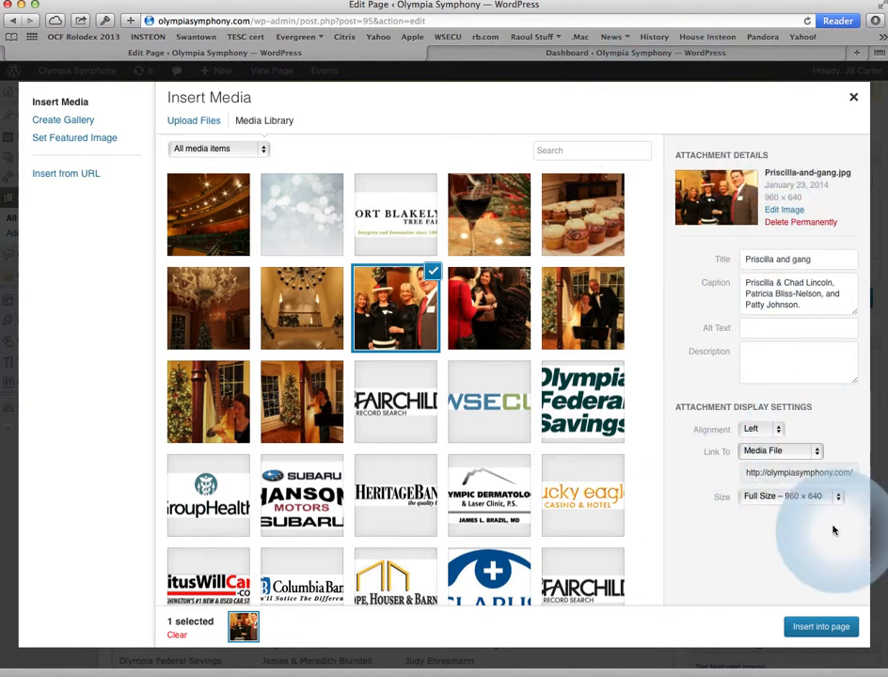
left_click(818, 628)
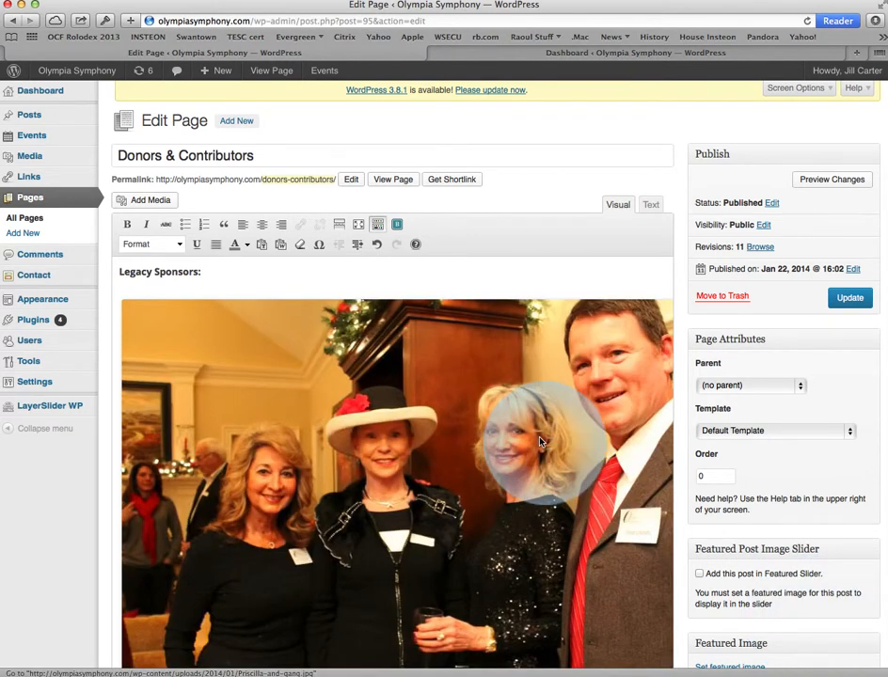
- Align the inserted group photo to the right and scale it to 60%
scroll(515, 368, "down", 1)
left_click(515, 368)
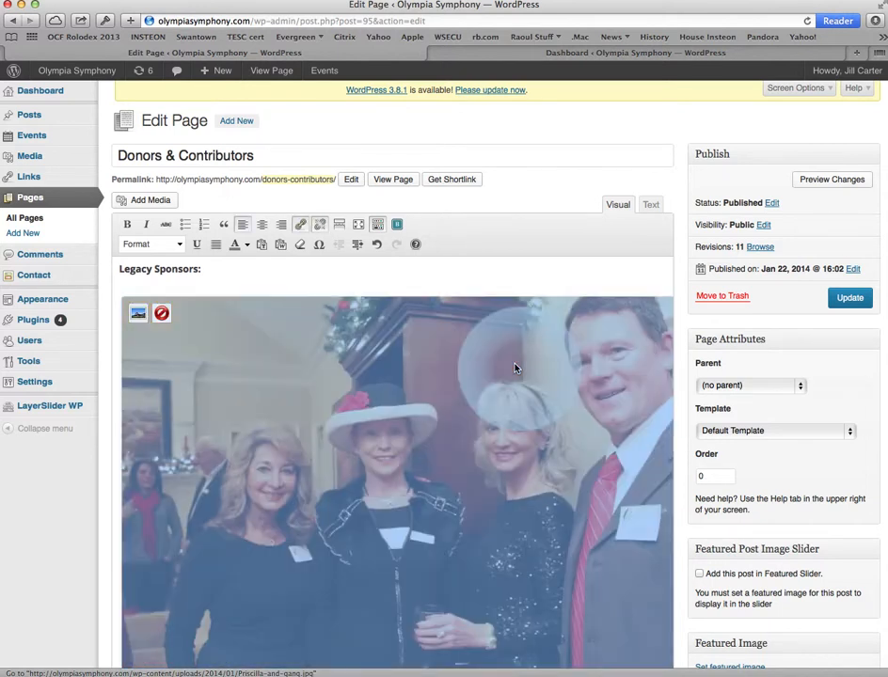
left_click(138, 317)
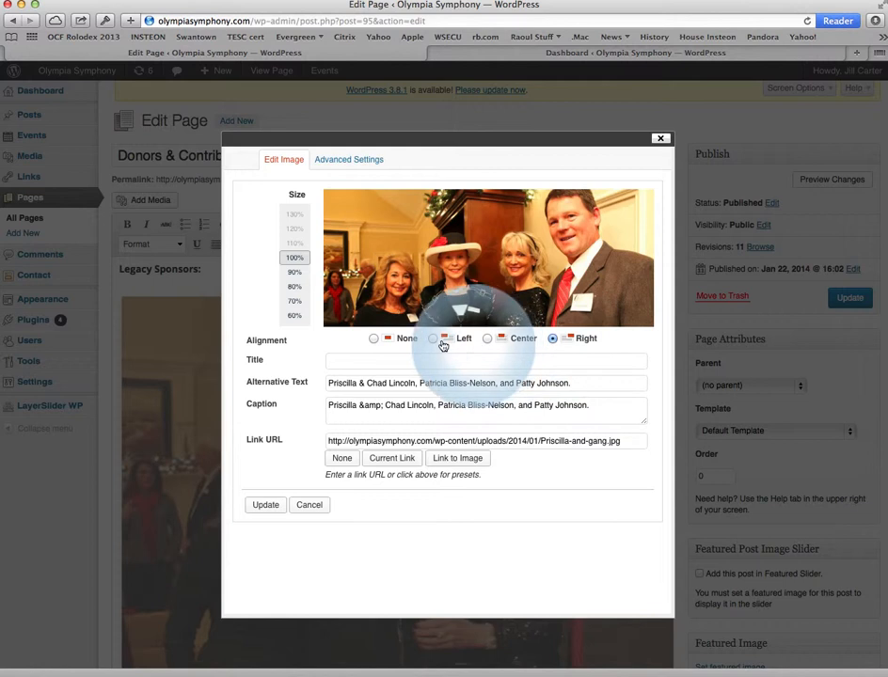
left_click(293, 317)
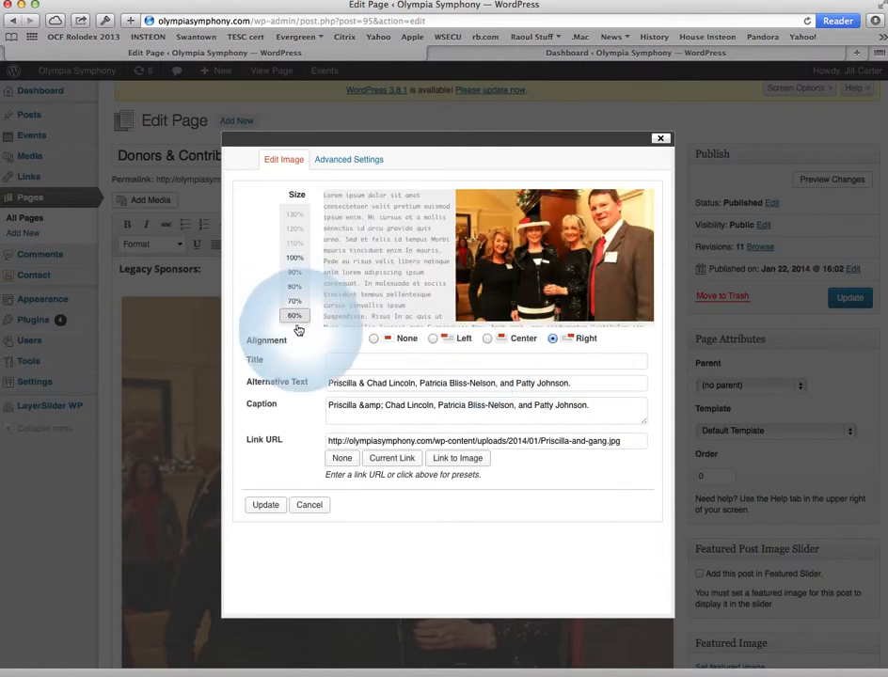
left_click(294, 258)
left_click(295, 317)
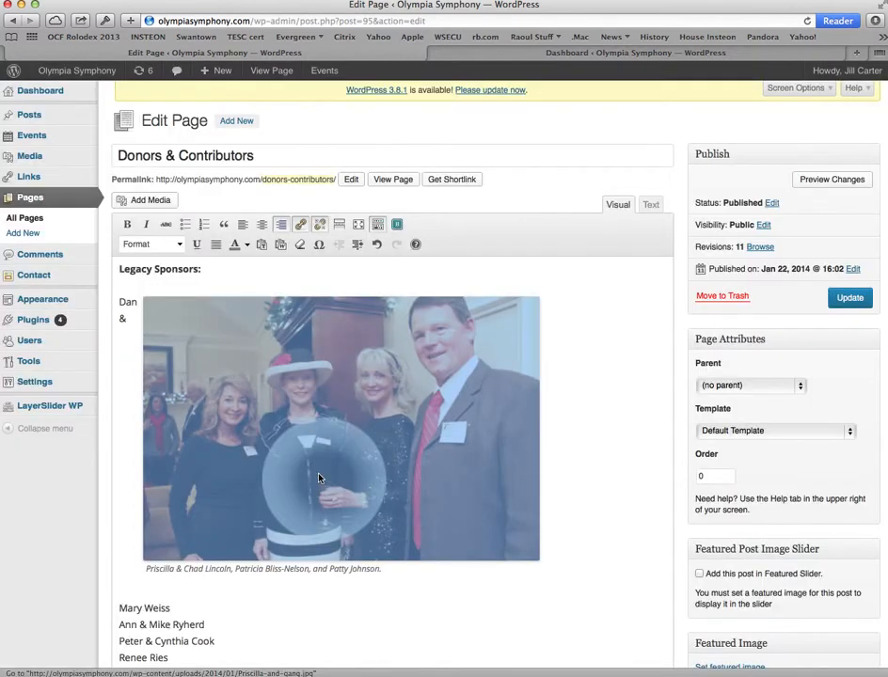
- Scale the right-aligned group photo down again to 60% of its current size
left_click(363, 438)
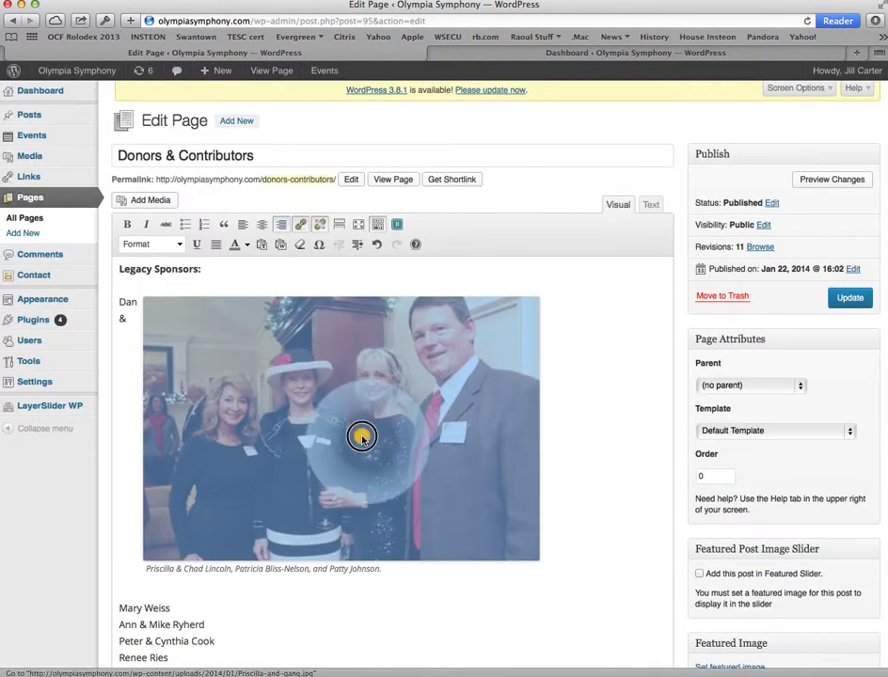
left_click(156, 311)
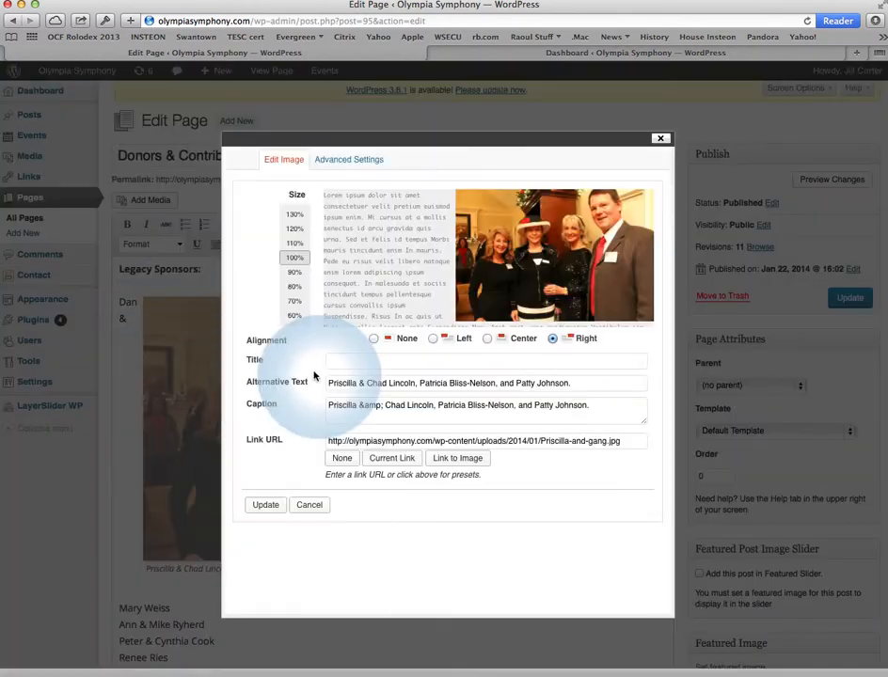
left_click(262, 505)
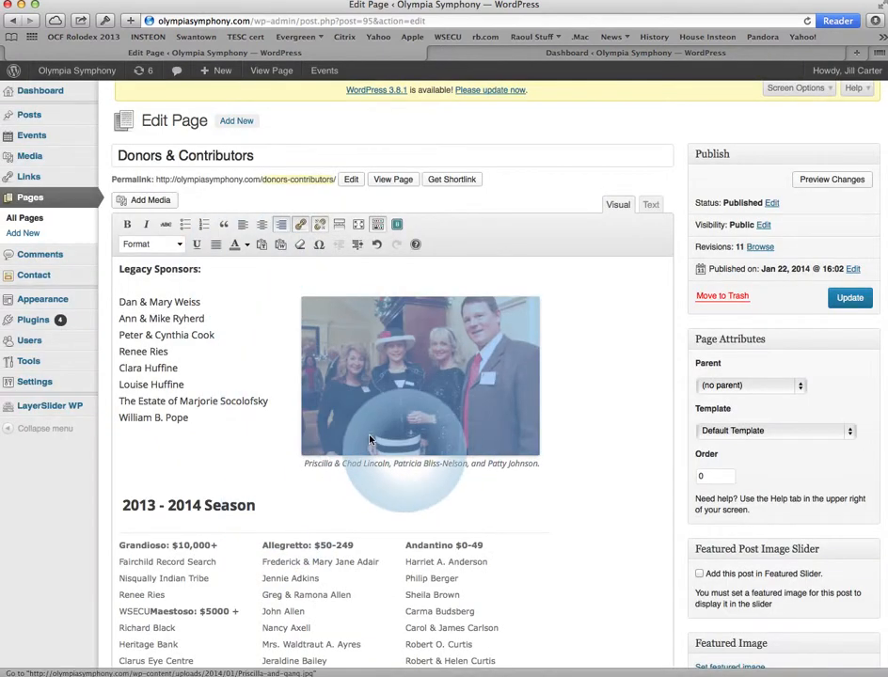
- Delete the group photo from beside the Legacy Sponsors list and update the published page
left_click(440, 413)
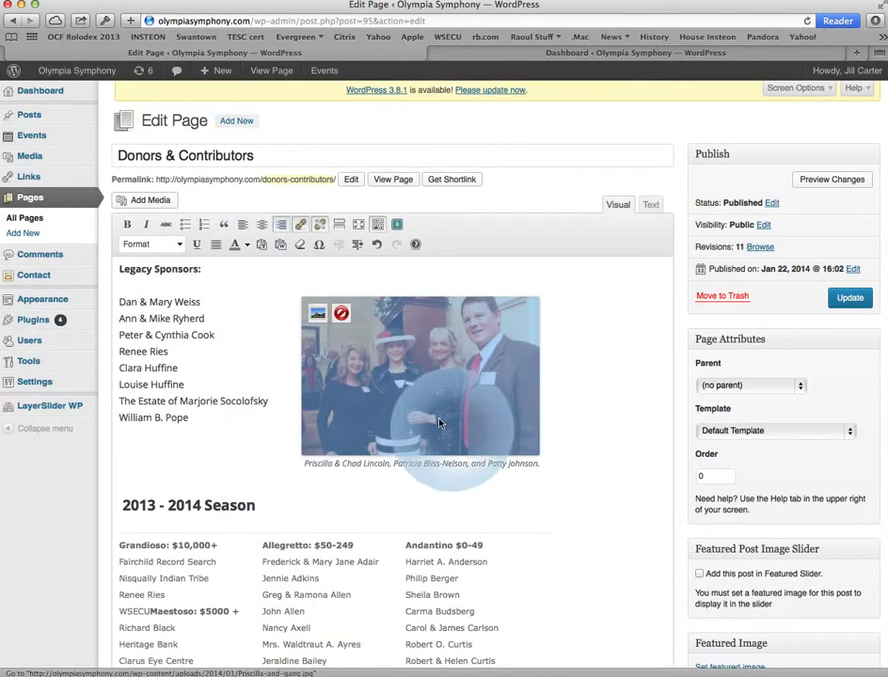
left_click(344, 315)
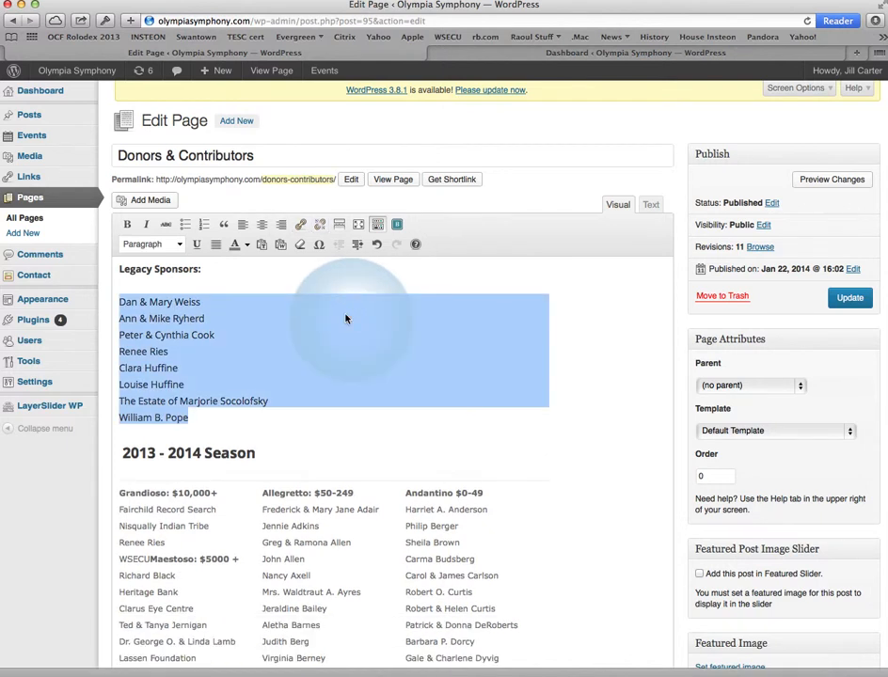
left_click(839, 300)
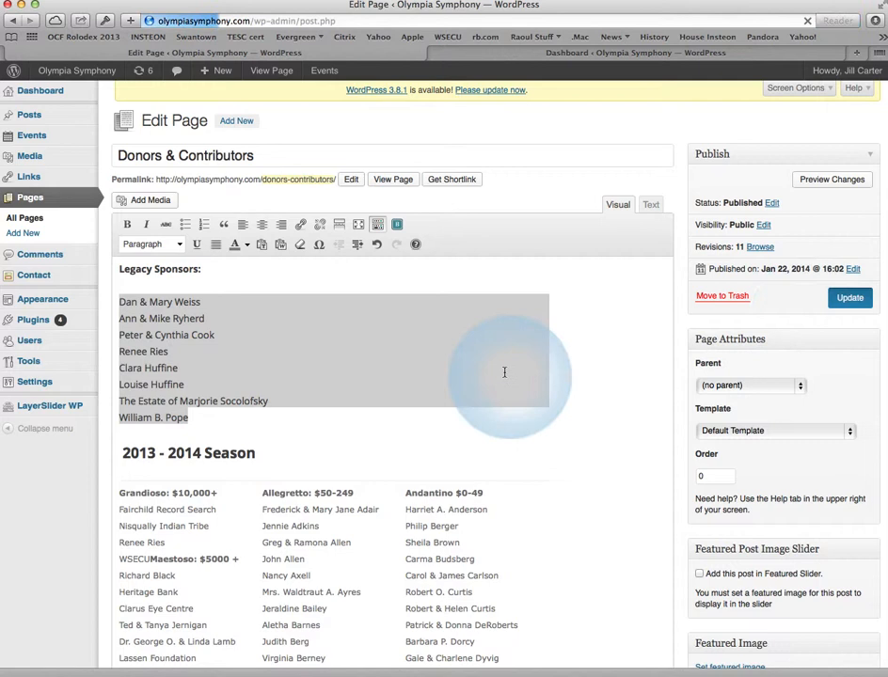